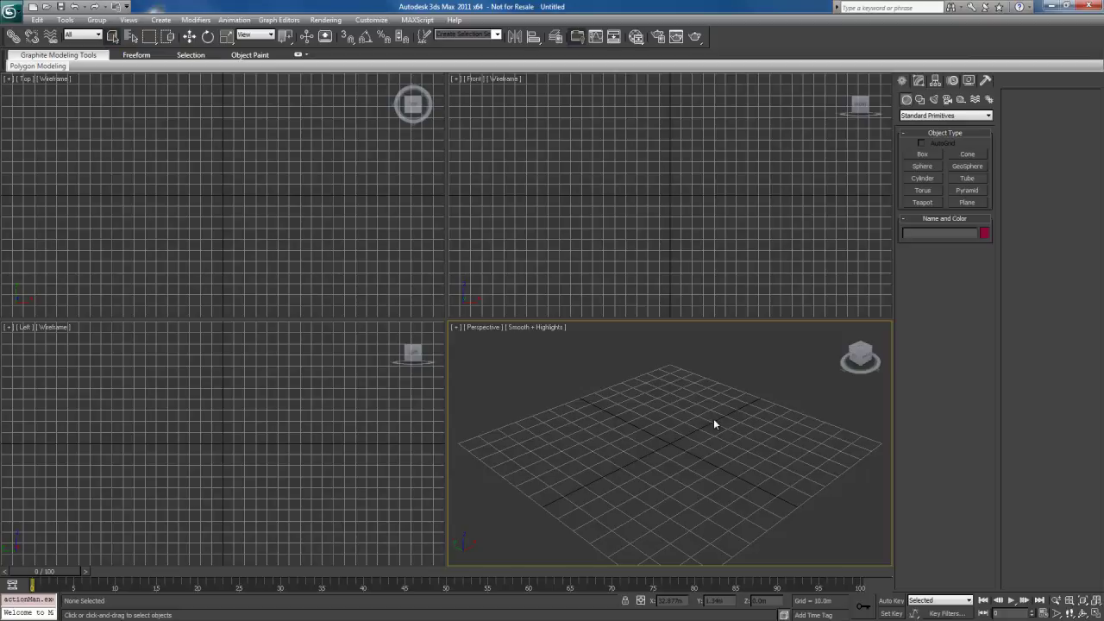
Open the scene file Example - Broken Wall.max.
key("ctrl+o")
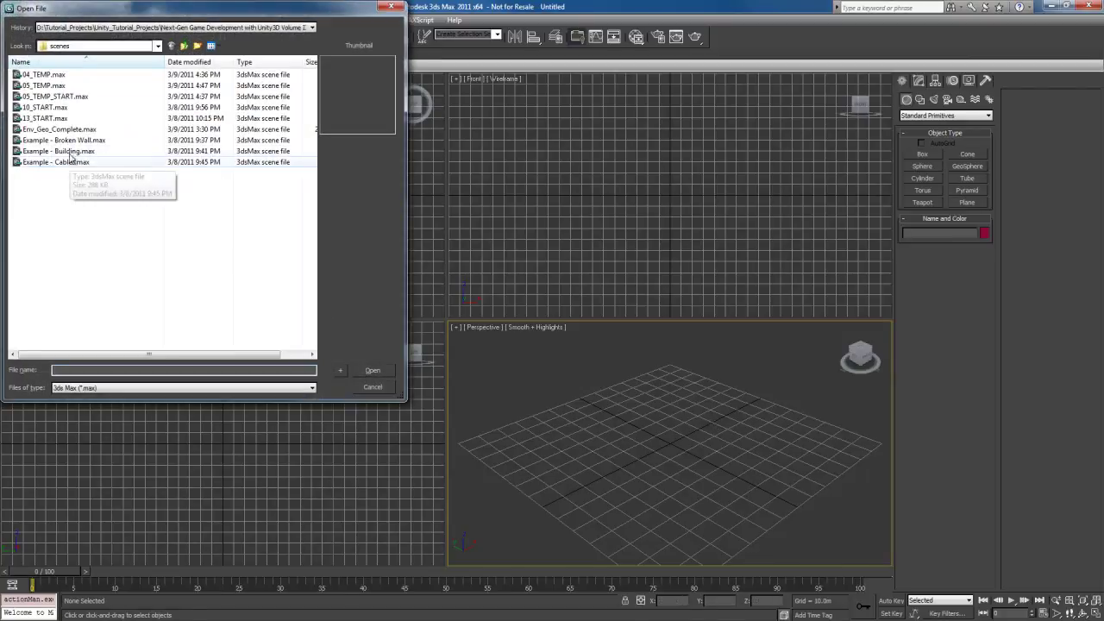
double_click(82, 141)
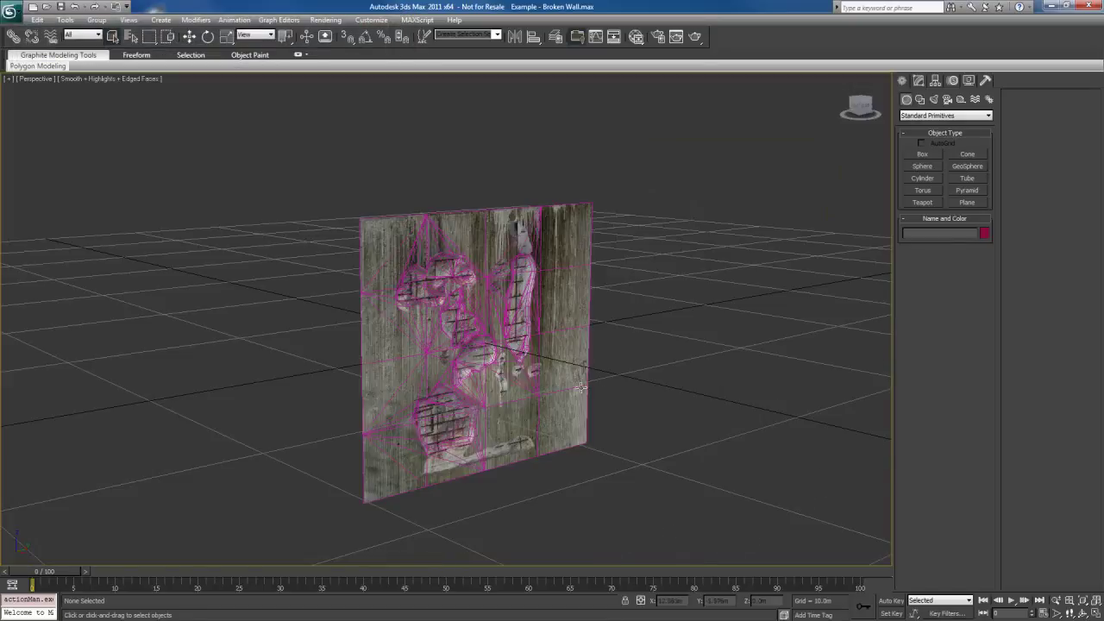
scroll(549, 405, "up", 6)
scroll(548, 405, "down", 6)
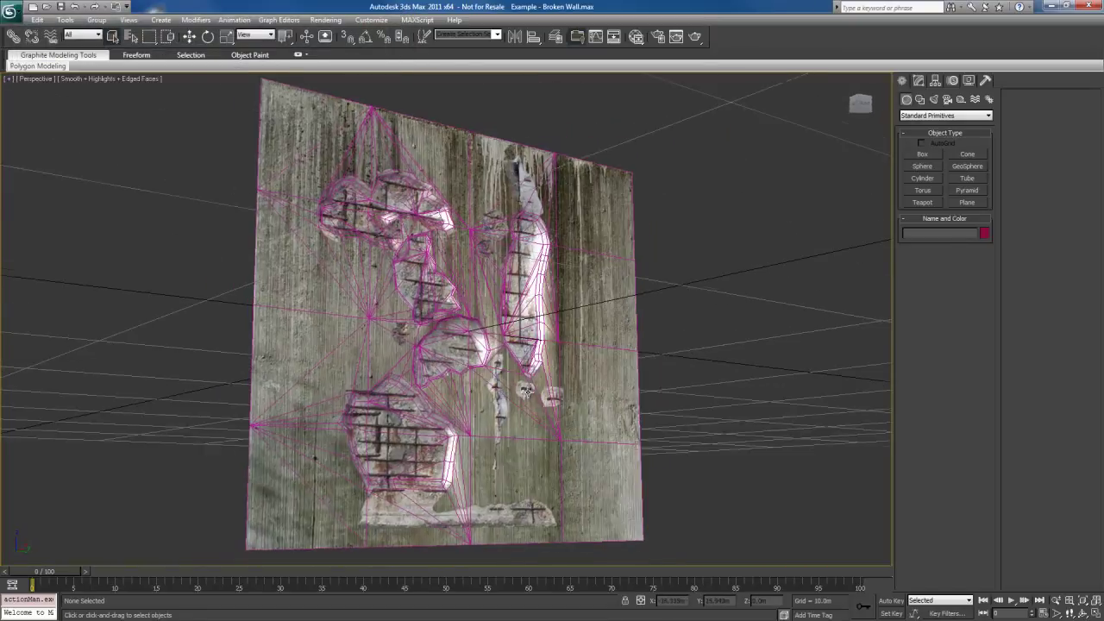
Examine the broken patches and mesh layout of the example wall, with edged faces both hidden and shown.
middle_click_drag(525, 391, 550, 418, "alt")
middle_click_drag(493, 374, 537, 422)
scroll(537, 422, "up", 3)
scroll(449, 415, "down", 3)
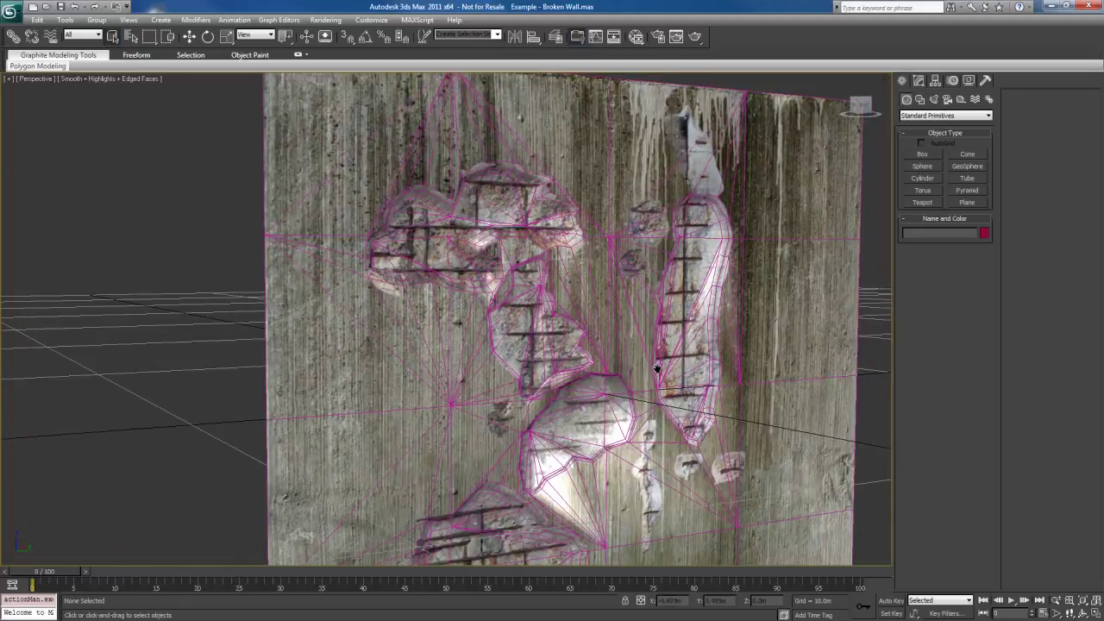
middle_click_drag(658, 370, 484, 403, "alt")
key("F4")
scroll(618, 325, "up", 3)
left_click(618, 324)
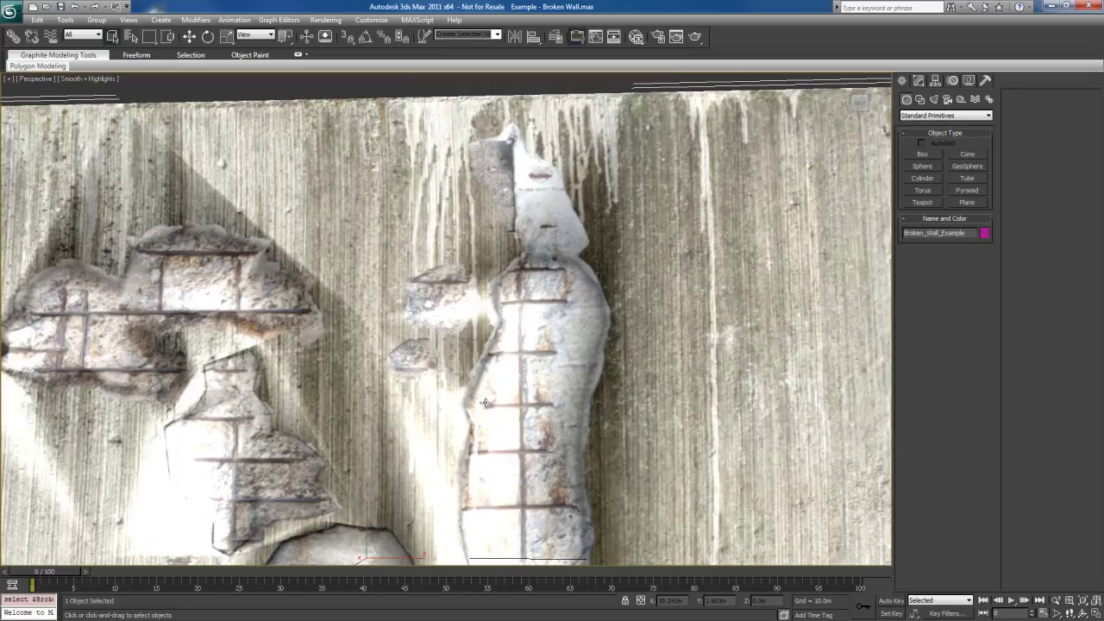
key("F4")
middle_click_drag(565, 400, 508, 354, "alt")
scroll(552, 396, "up", 3)
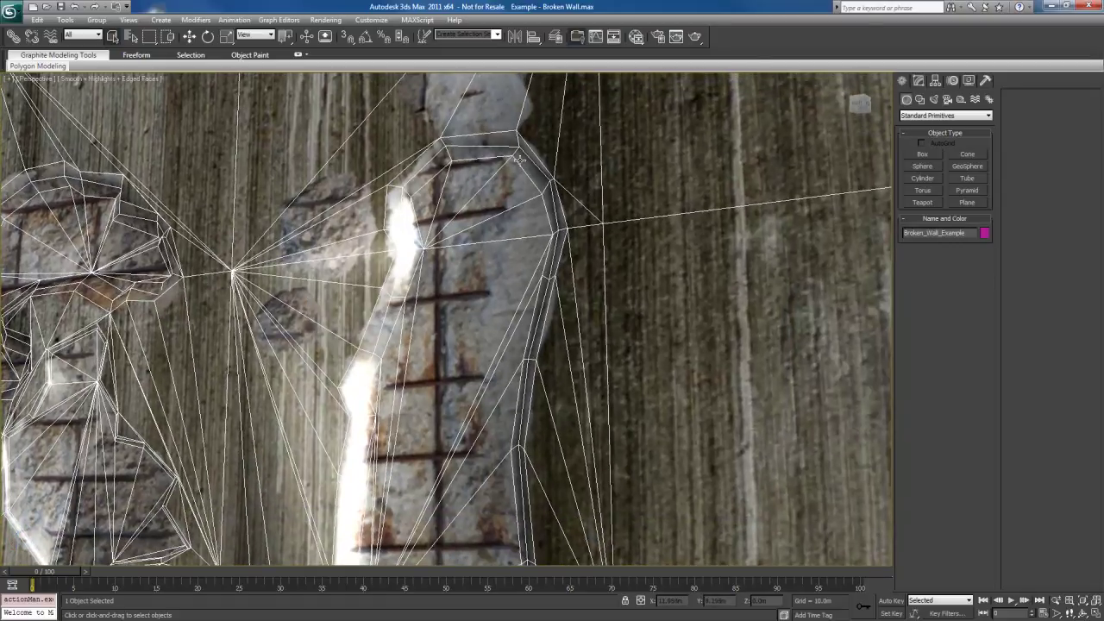
middle_click_drag(304, 395, 513, 378)
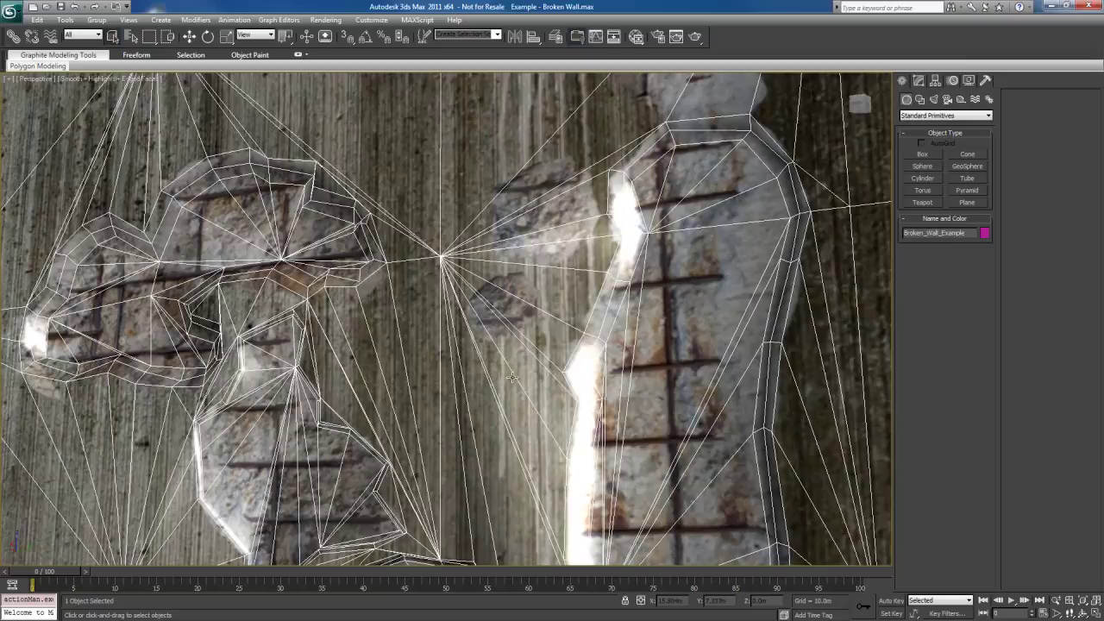
middle_click_drag(307, 363, 509, 347)
scroll(508, 357, "down", 10)
scroll(507, 345, "up", 4)
scroll(509, 347, "down", 4)
Create a square plane about 15.4 m by 15.4 m on the ground beside the wall and display its parameters.
left_click(643, 350)
middle_click_drag(584, 398, 613, 370)
right_click(628, 289)
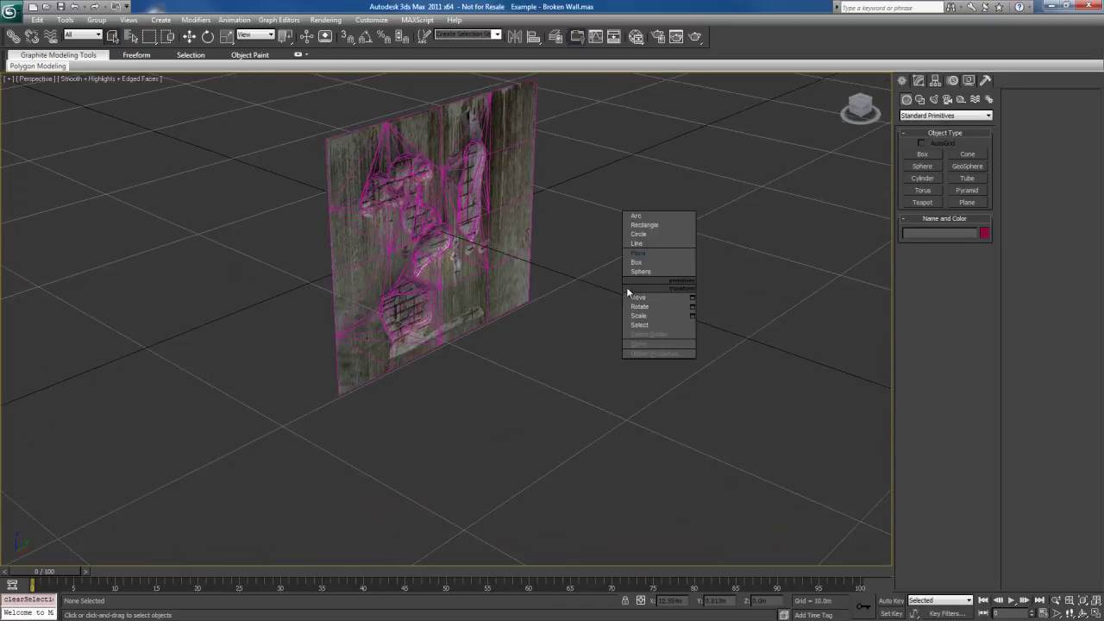
left_click(653, 256)
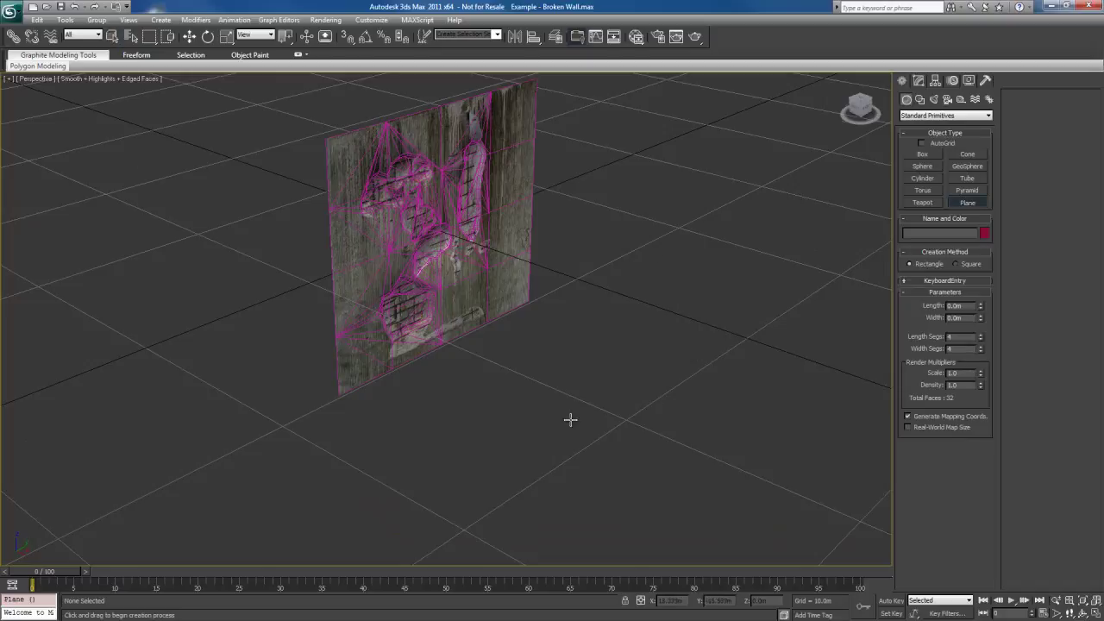
left_click_drag(621, 259, 616, 335)
key("w")
middle_click_drag(666, 301, 613, 384)
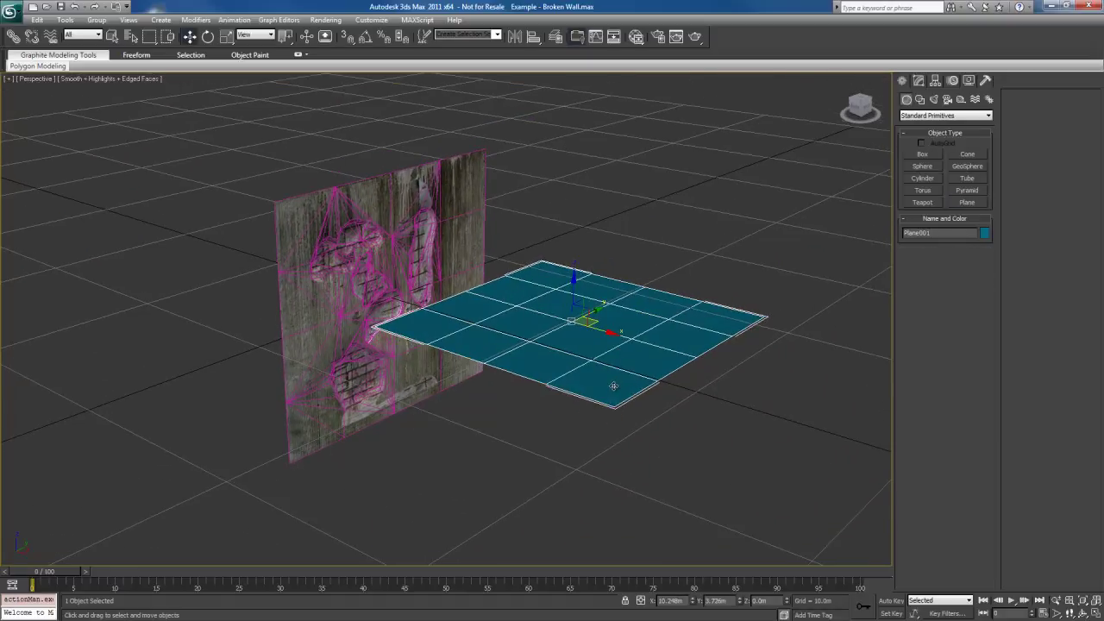
key("1")
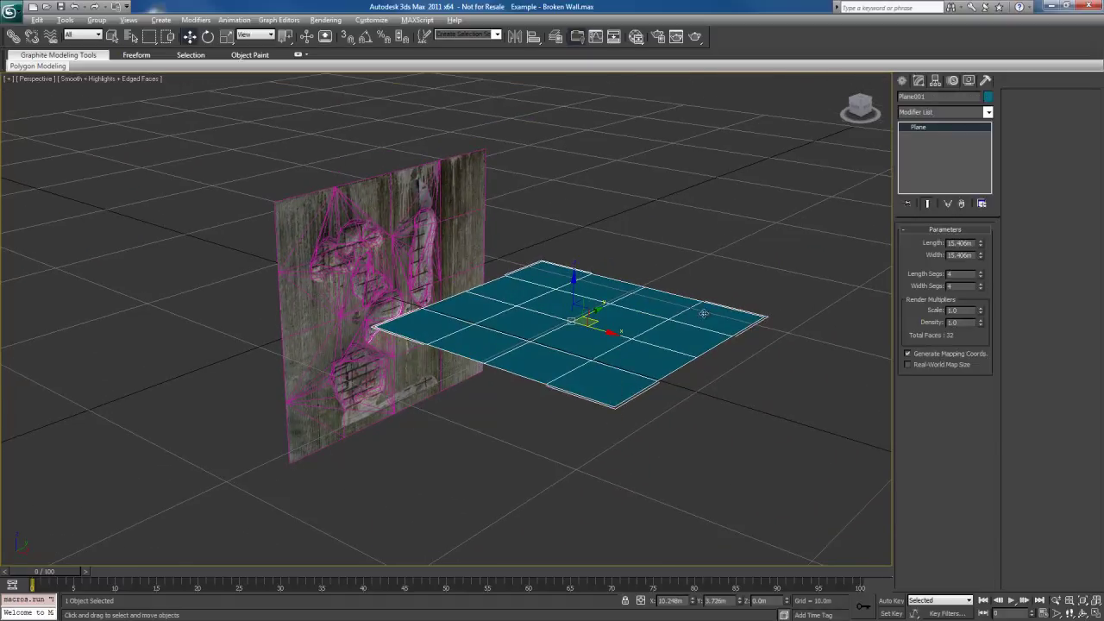
middle_click_drag(703, 313, 705, 312, "alt")
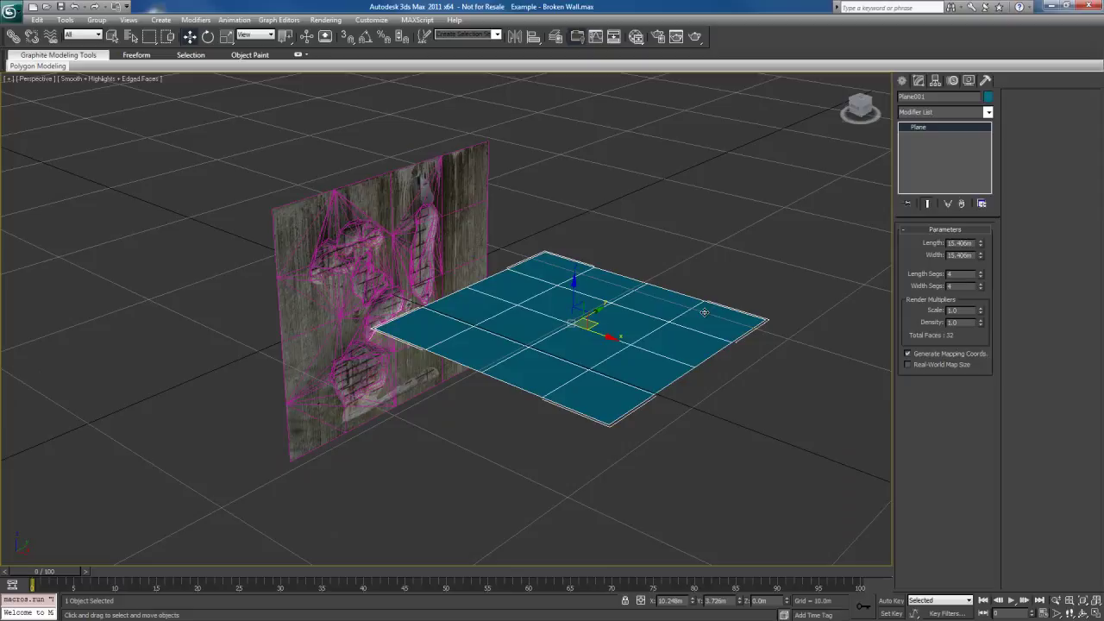
middle_click_drag(710, 345, 690, 328, "alt")
Move the plane to world X 0 and Y 0 with exact transform values.
key("F12")
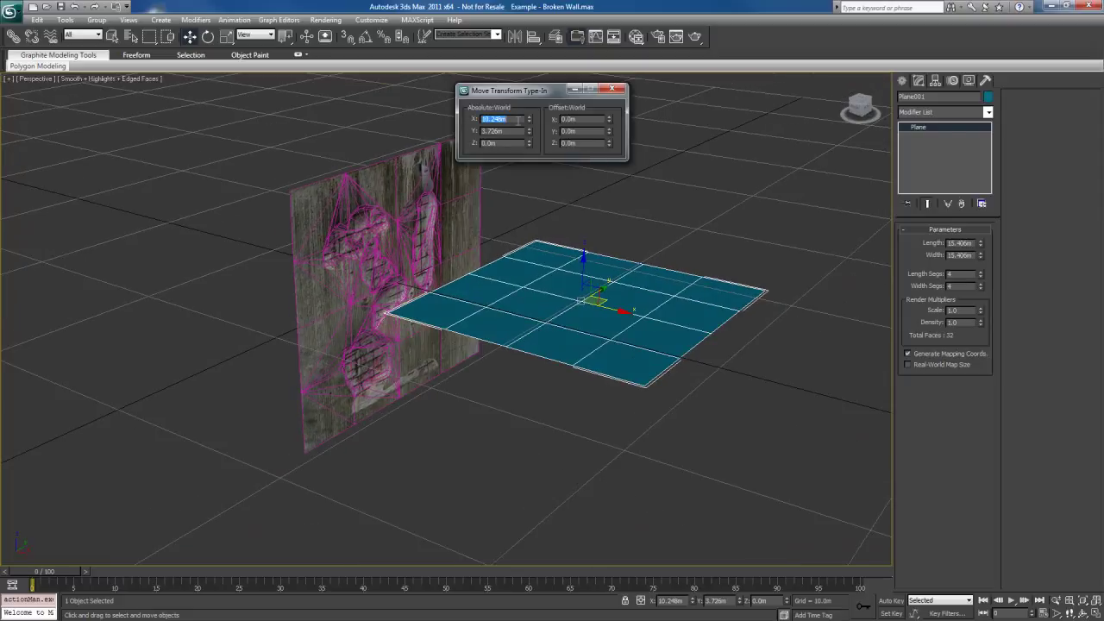
type("0")
key("Tab")
type("0")
key("Return")
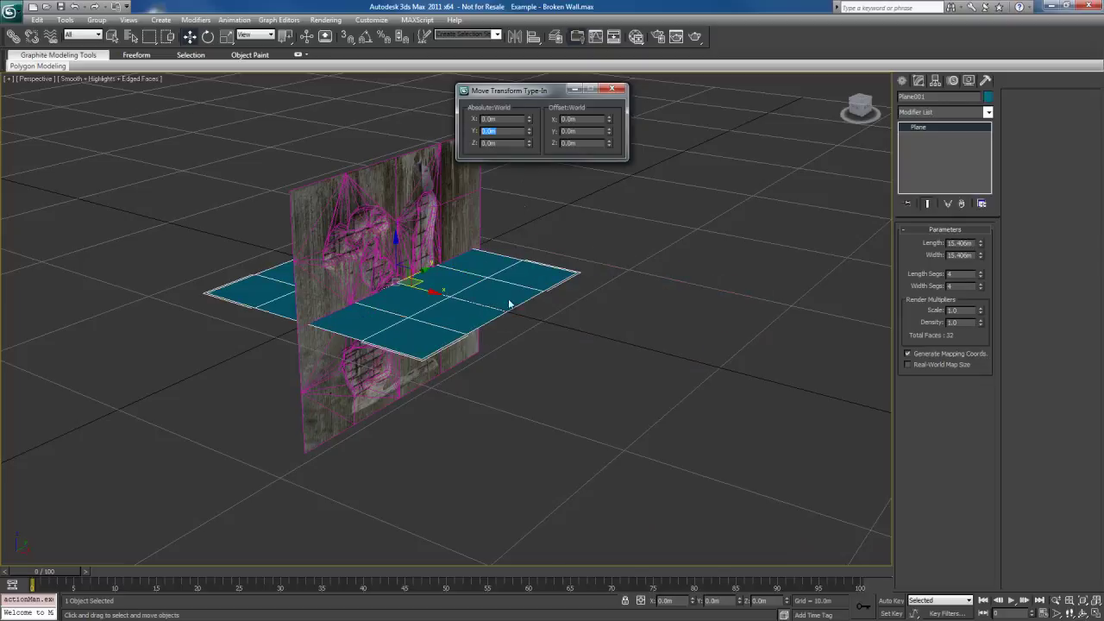
middle_click_drag(509, 303, 566, 366)
Rotate the plane 90 degrees about the Y axis with angle snap on, so it stands upright.
key("e")
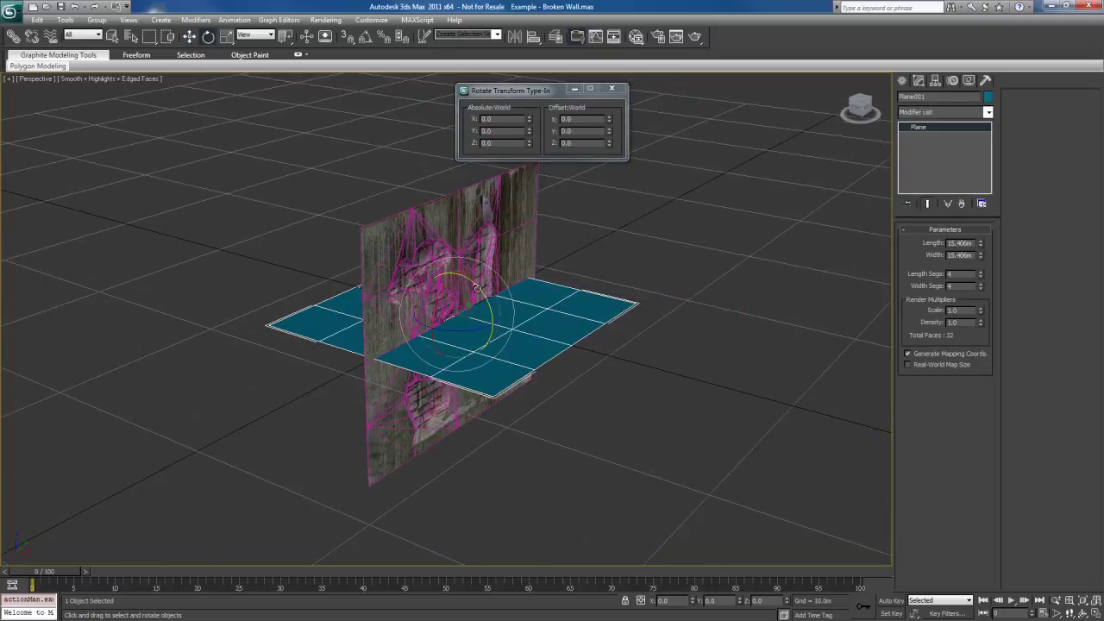
left_click_drag(488, 320, 490, 341)
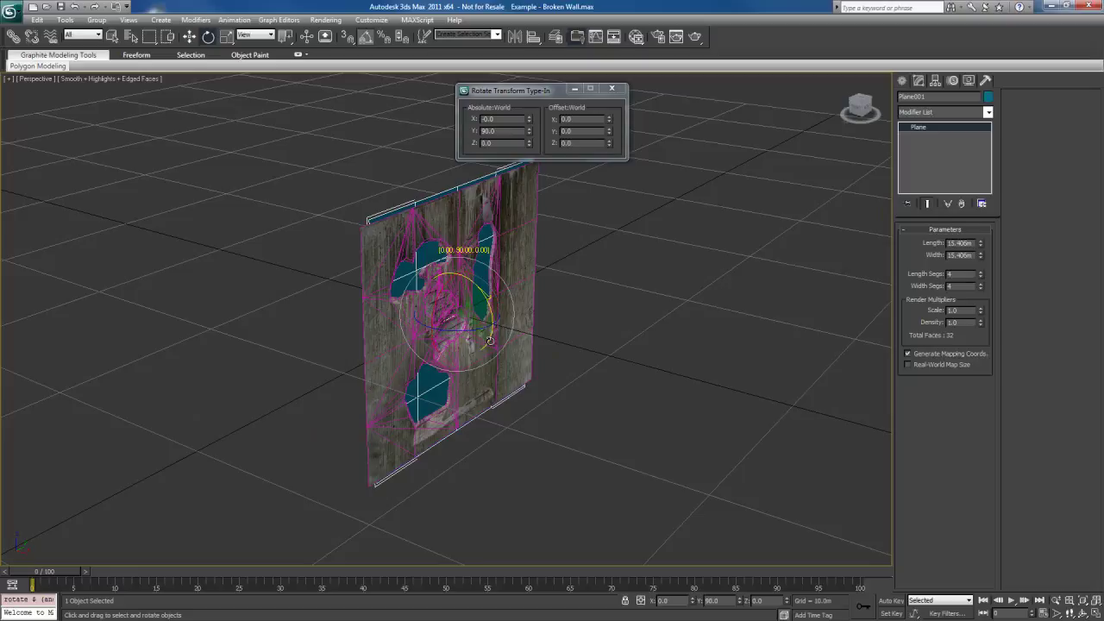
middle_click_drag(609, 338, 583, 359, "alt")
left_click(612, 88)
key("q")
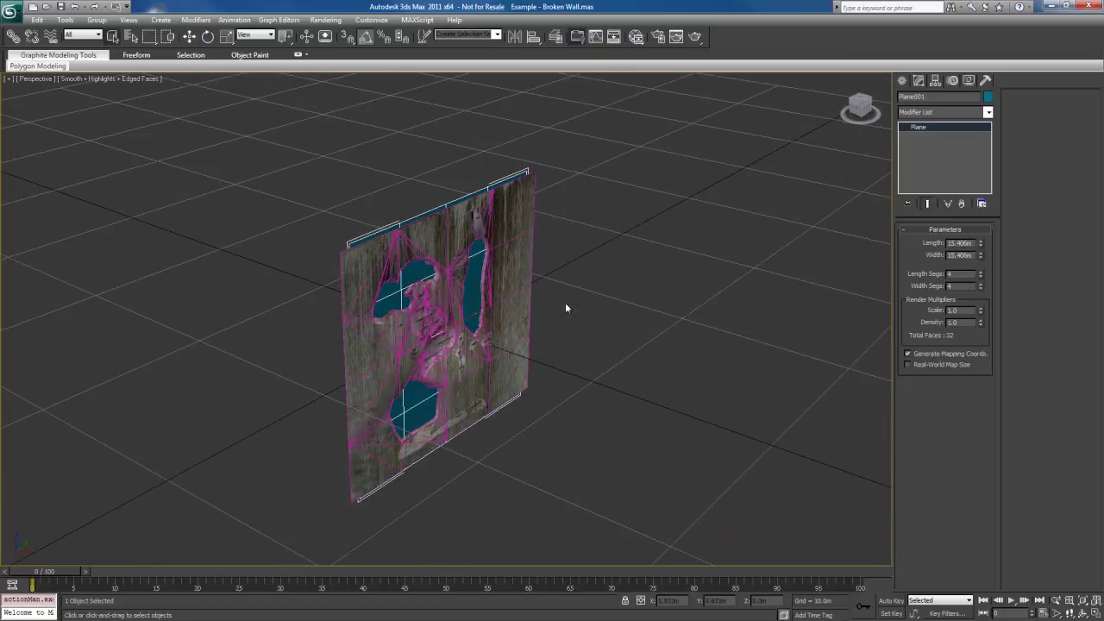
Hide the example broken wall object, leaving the plane in view.
left_click(505, 290)
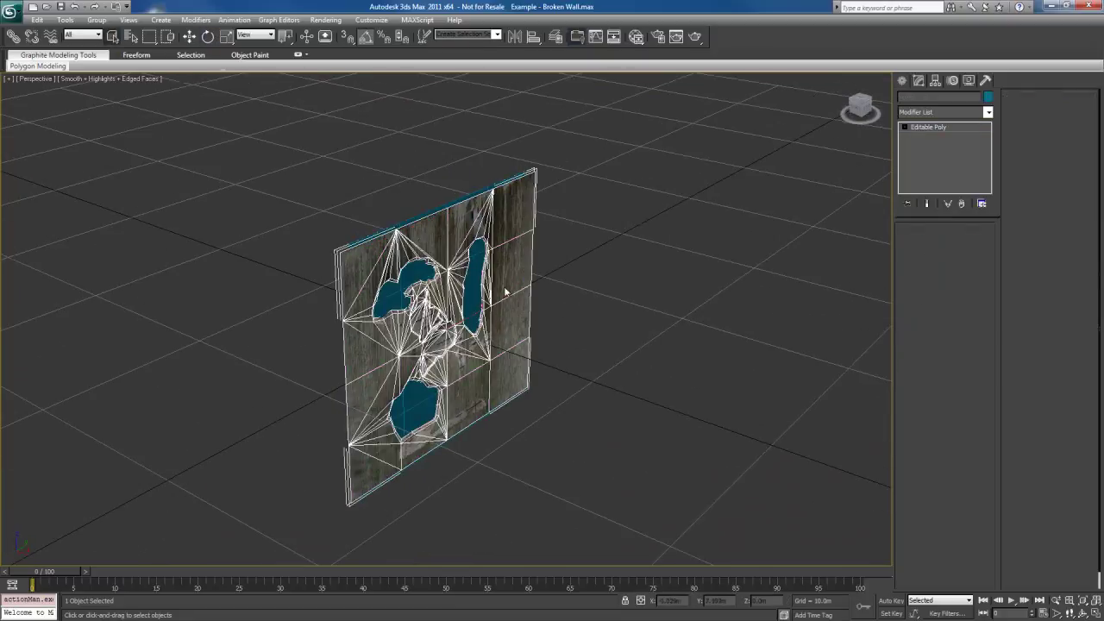
right_click(509, 250)
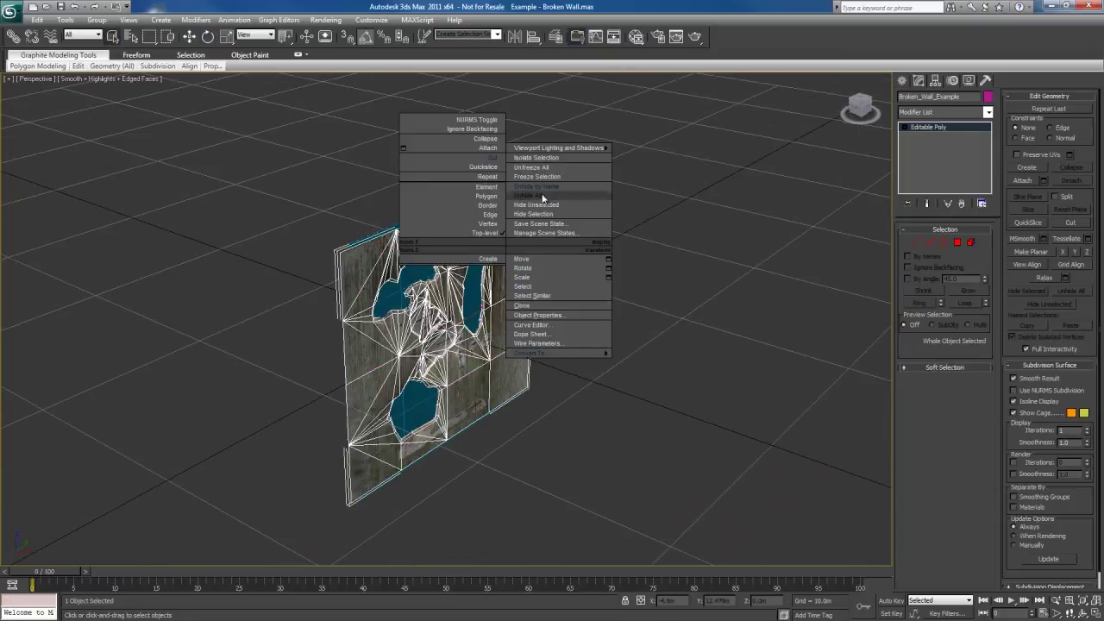
left_click(541, 214)
middle_click_drag(548, 313, 554, 303, "alt")
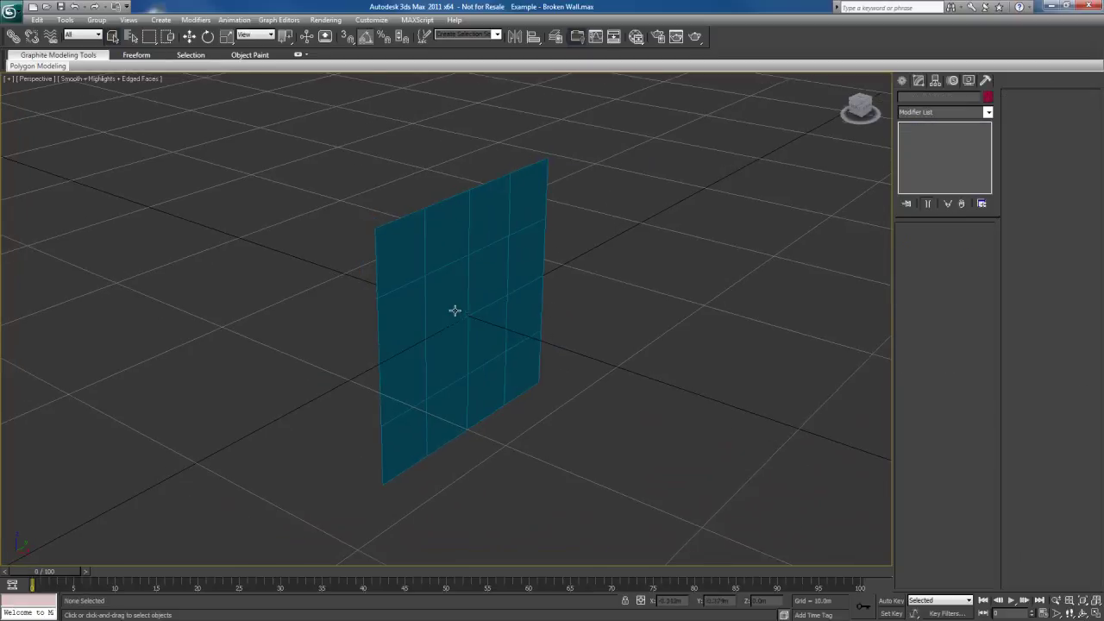
Convert the upright plane to an Editable Poly.
left_click(454, 310)
middle_click_drag(612, 330, 537, 340, "alt")
scroll(577, 333, "up", 3)
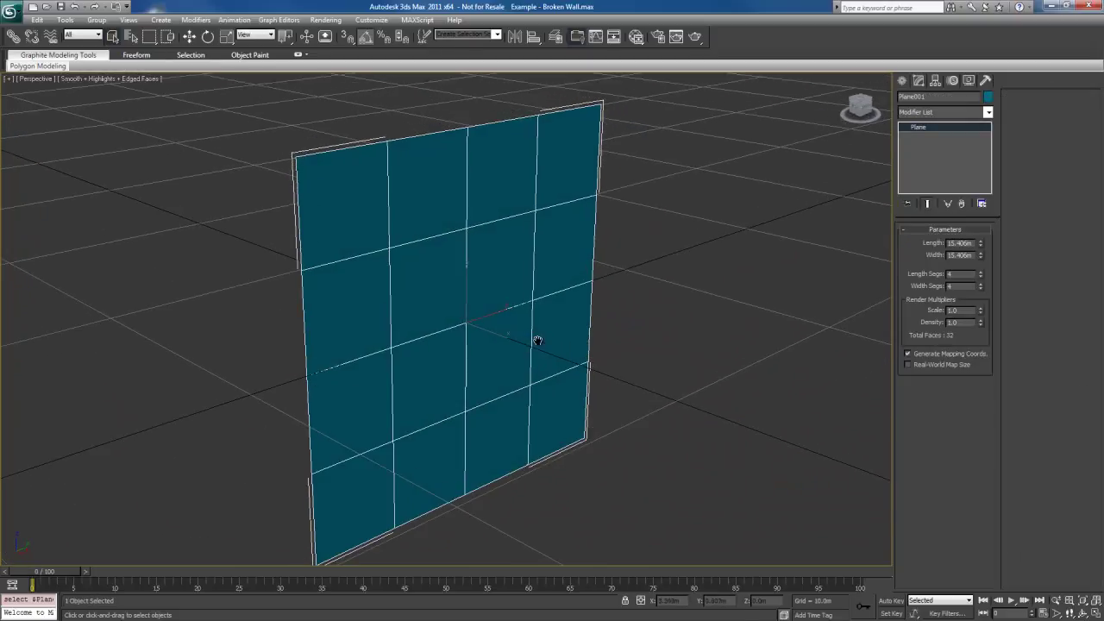
right_click(528, 221)
mouse_move(595, 326)
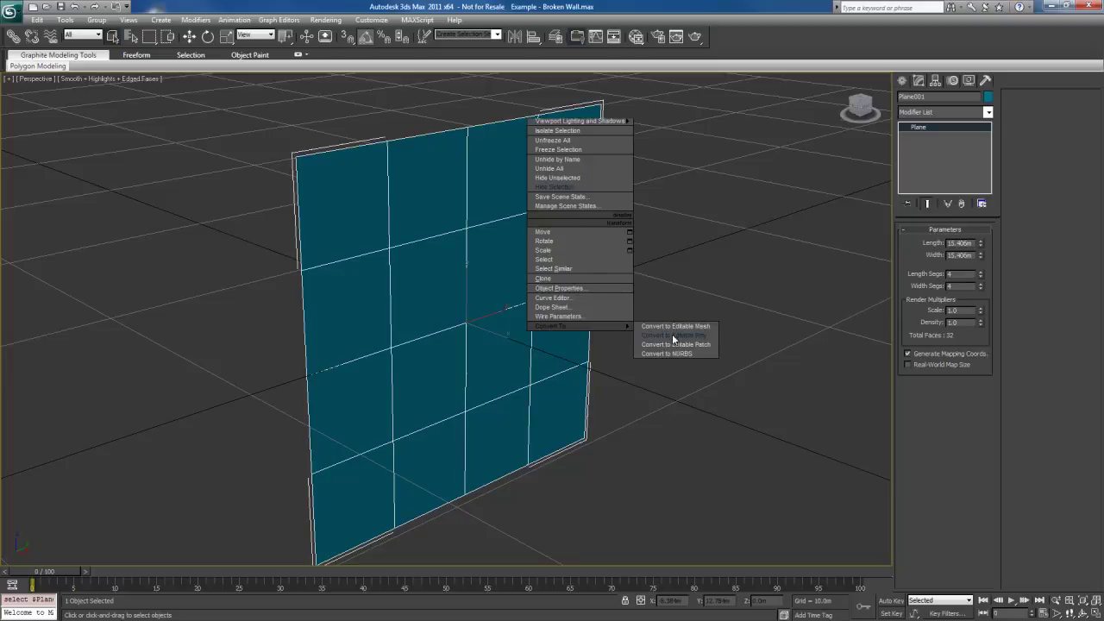
left_click(673, 335)
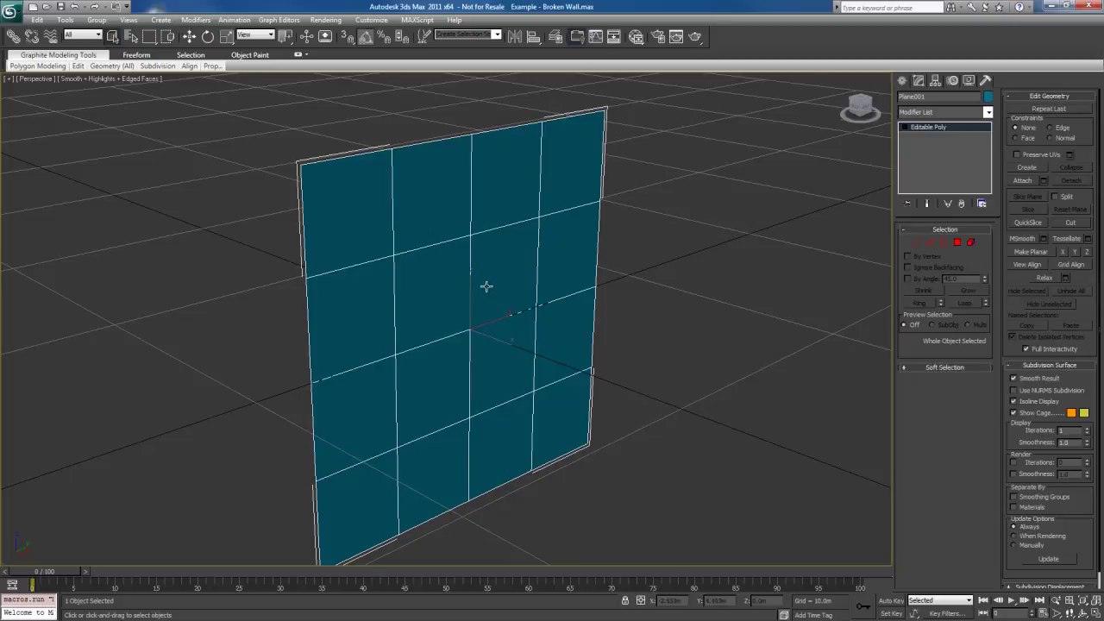
middle_click_drag(485, 285, 487, 278)
Assign the scene material warehouse_intwall_i to the plane and close the material editor.
key("m")
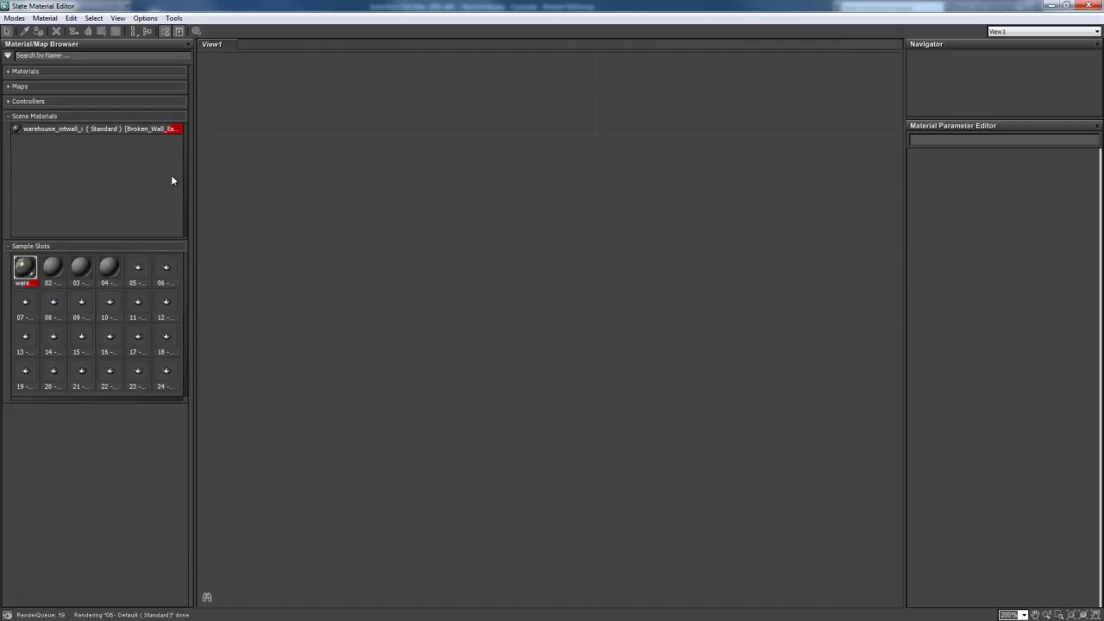
double_click(73, 128)
right_click(565, 194)
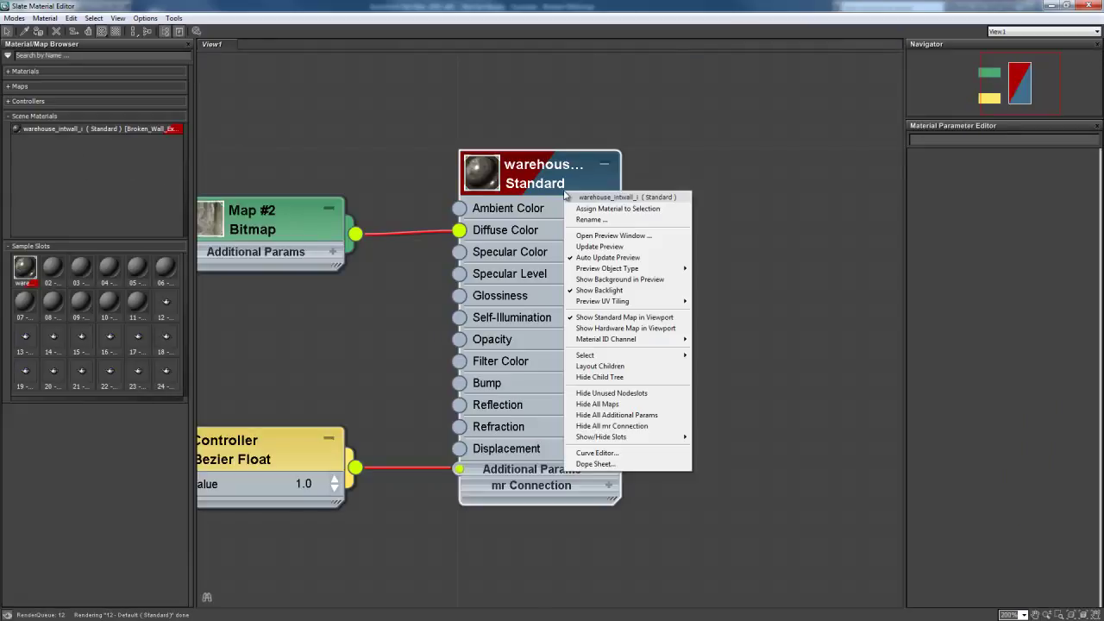
left_click(617, 209)
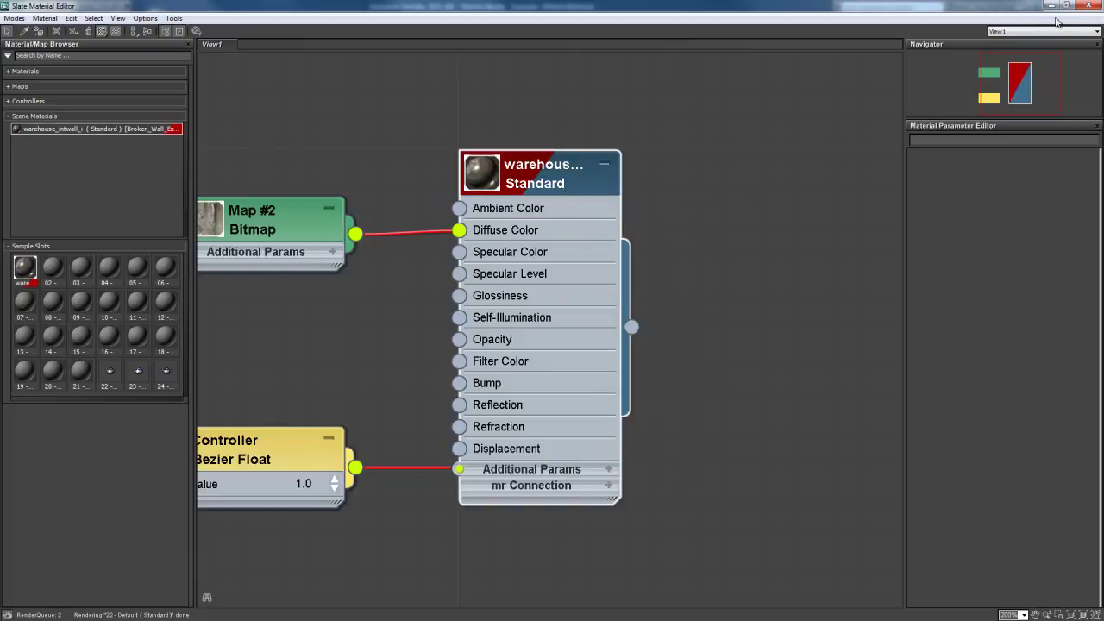
left_click(1091, 9)
Rotate the plane 90 degrees within its own surface so the wall texture runs upright.
middle_click_drag(504, 361, 520, 385, "alt")
key("e")
left_click_drag(462, 278, 431, 320)
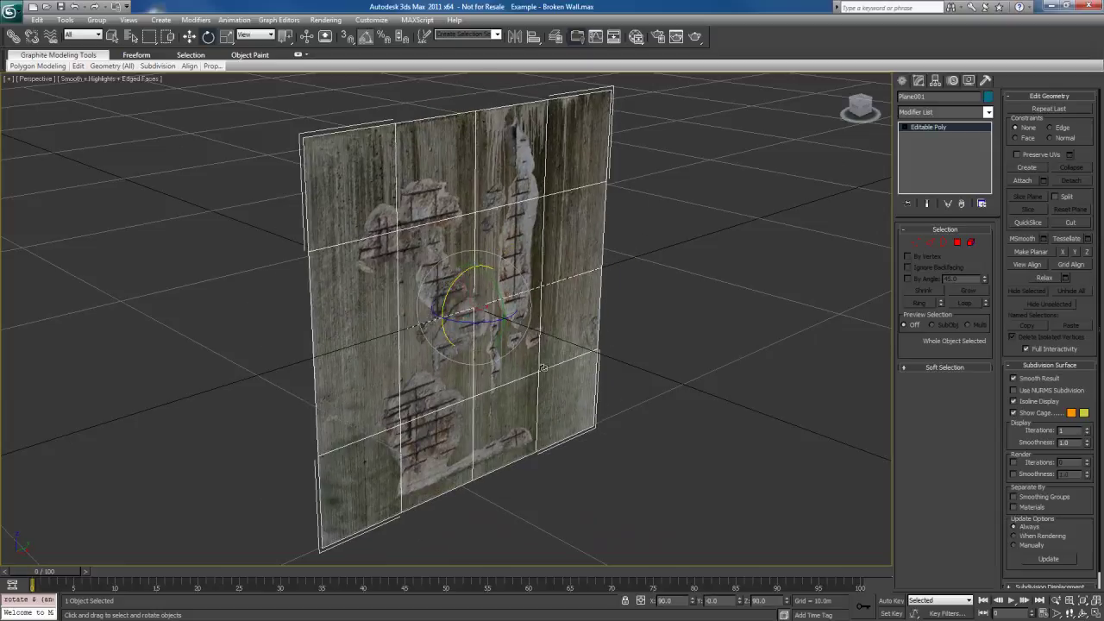
middle_click_drag(543, 368, 523, 384, "alt")
scroll(502, 364, "up", 3)
key("q")
scroll(456, 429, "up", 3)
scroll(468, 395, "down", 6)
scroll(468, 396, "up", 5)
scroll(483, 380, "up", 2)
scroll(496, 425, "down", 5)
In the Left view, turn the plane 180 degrees about the vertical axis so its textured side faces the viewer.
key("l")
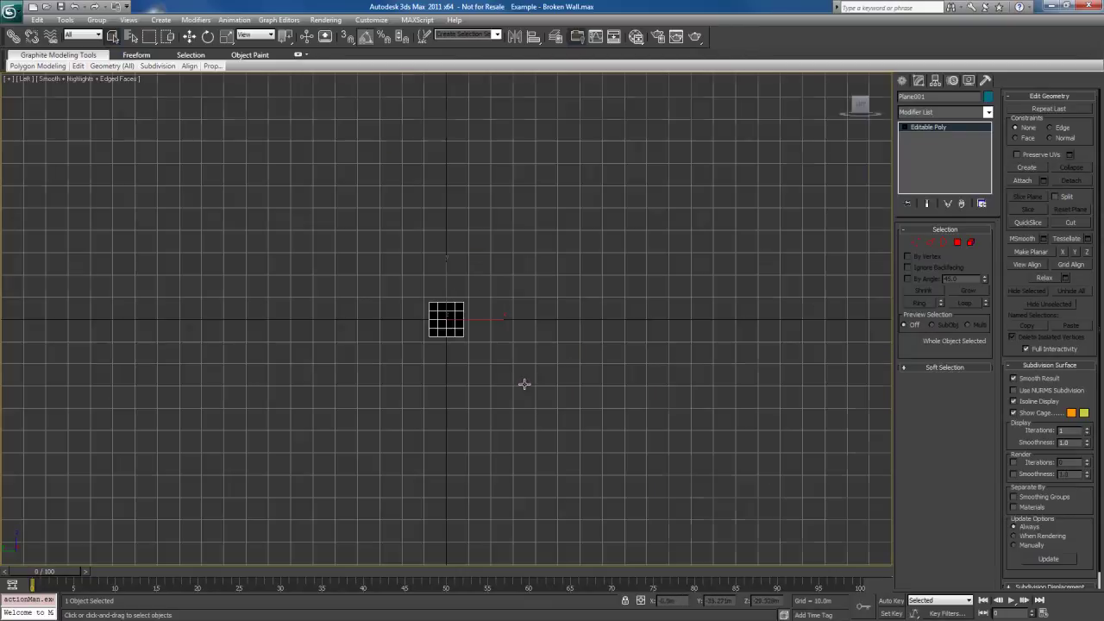
key("z")
middle_click_drag(506, 406, 503, 417)
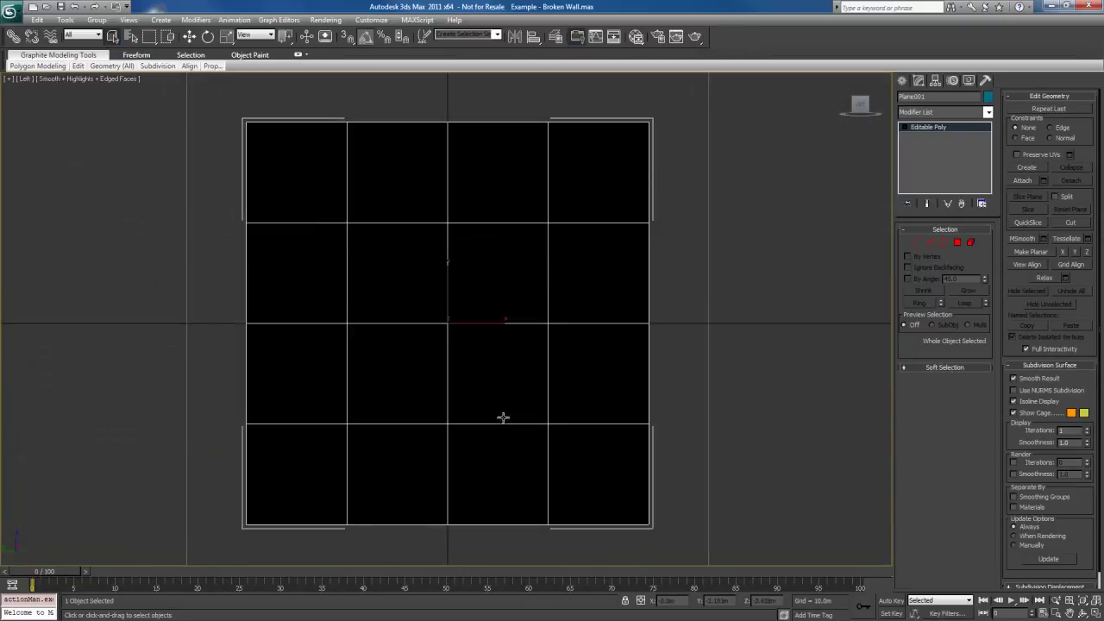
key("e")
left_click_drag(479, 324, 374, 320)
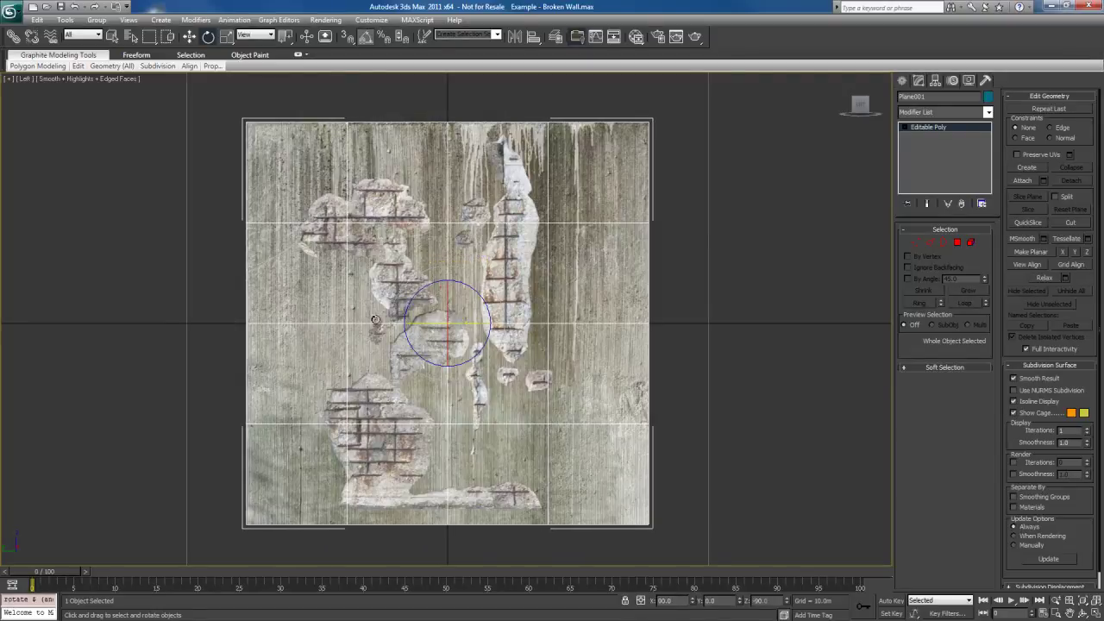
middle_click_drag(547, 387, 565, 427)
scroll(569, 427, "up", 2)
middle_click_drag(616, 300, 594, 394)
key("q")
scroll(552, 380, "up", 4)
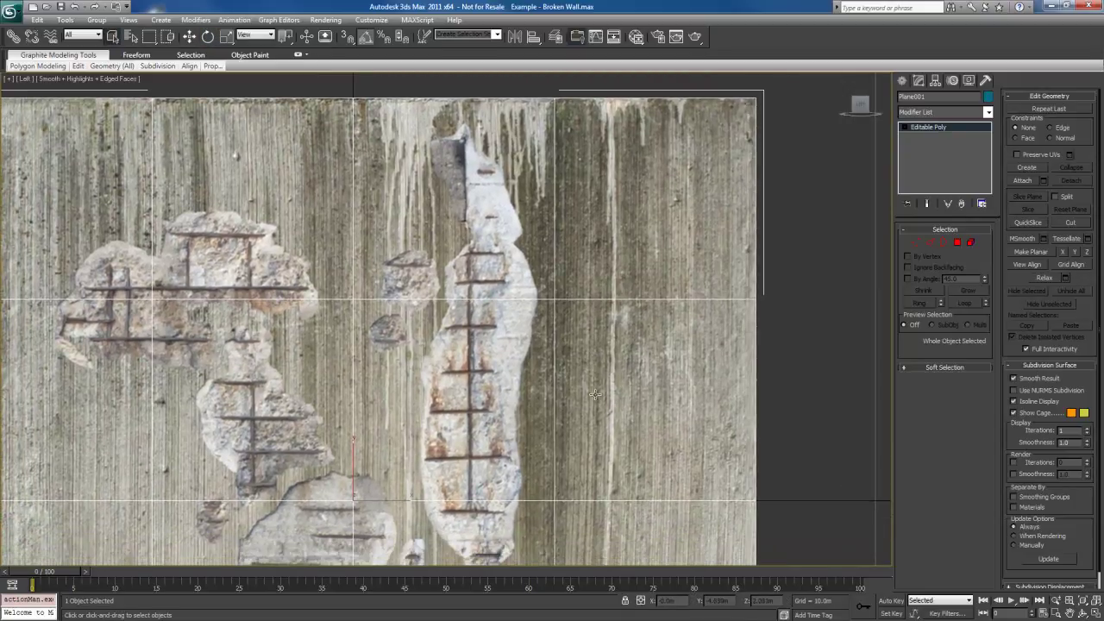
In Vertex mode, use Cut to trace the tall damaged patch's right edge from the upper horizontal mesh edge towards its top.
key("1")
middle_click_drag(594, 340, 599, 314)
scroll(598, 311, "down", 6)
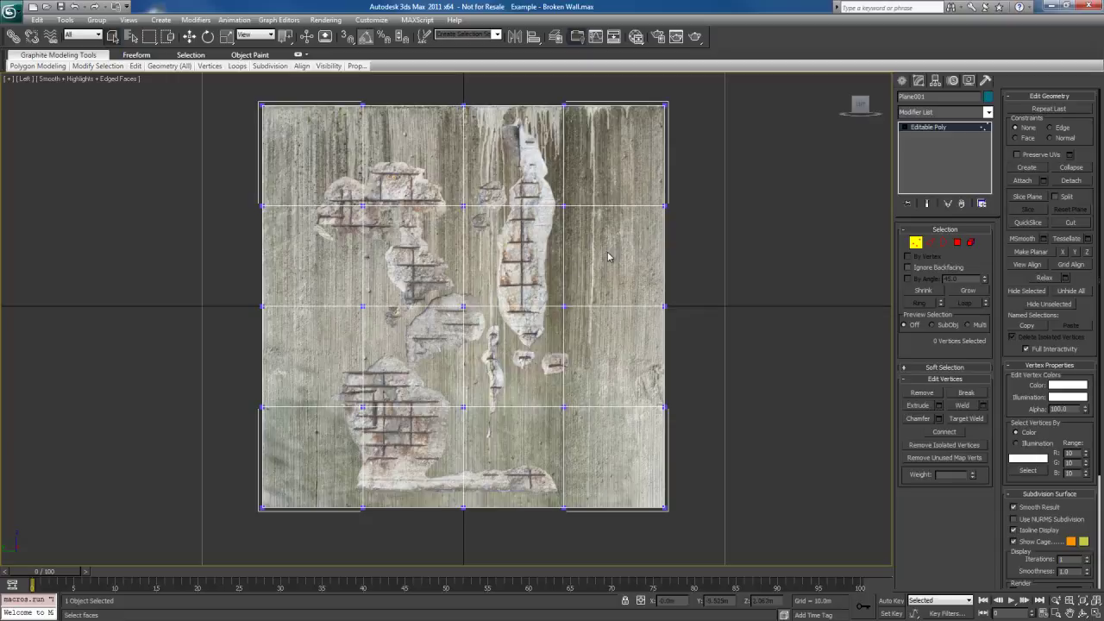
middle_click_drag(608, 253, 606, 263)
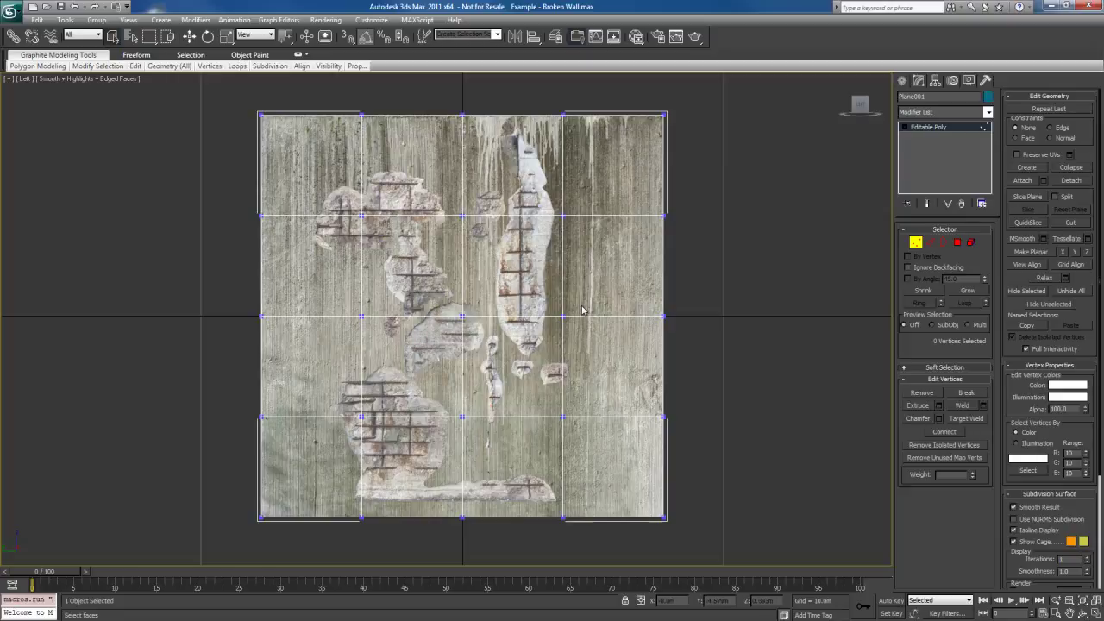
scroll(550, 353, "up", 5)
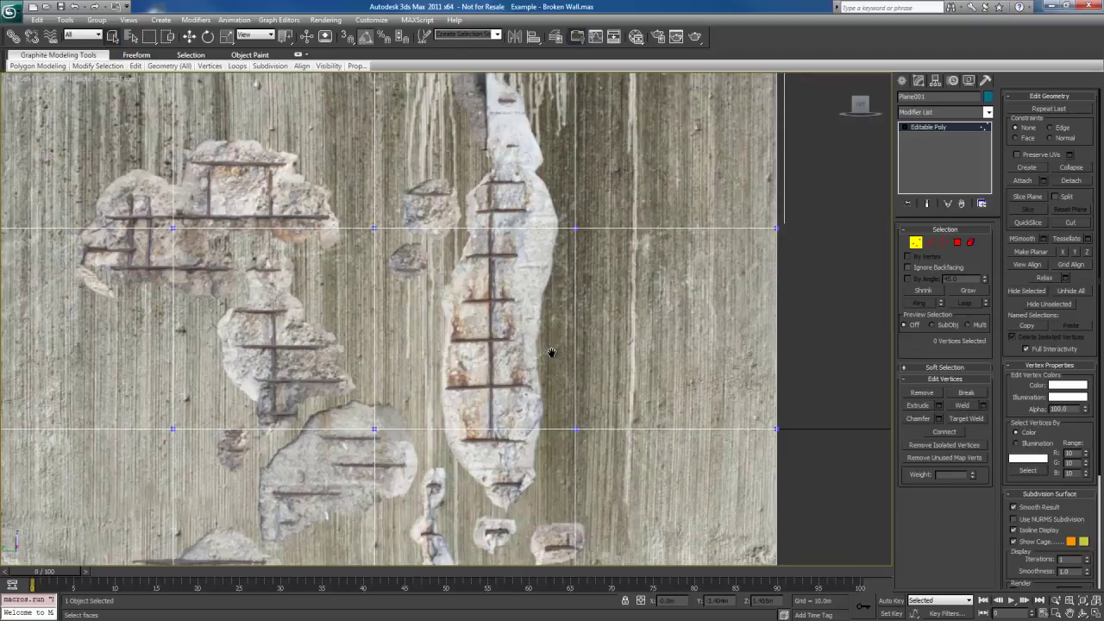
middle_click_drag(557, 345, 561, 357)
right_click(593, 278)
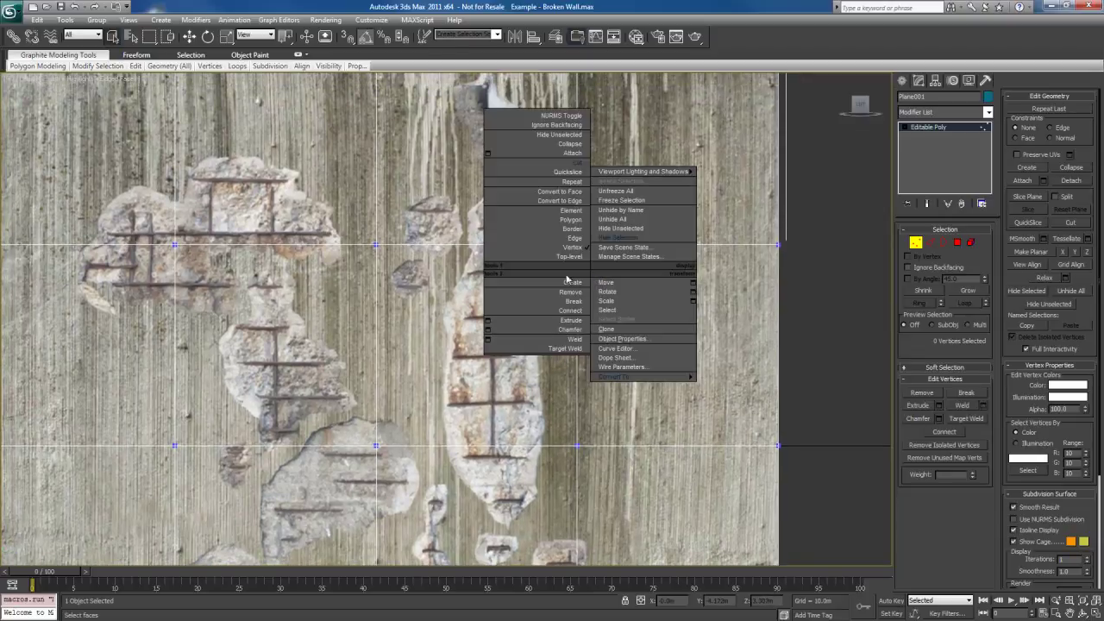
left_click(571, 169)
middle_click_drag(558, 273, 580, 389)
left_click(580, 361)
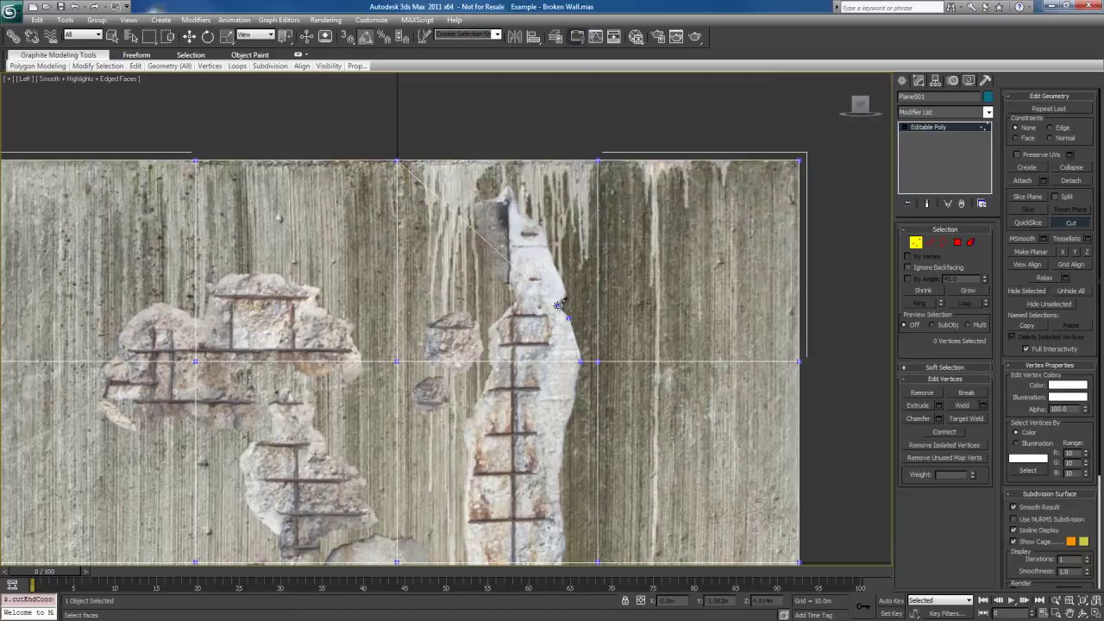
left_click(568, 318)
left_click(558, 305)
left_click(565, 295)
left_click(545, 234)
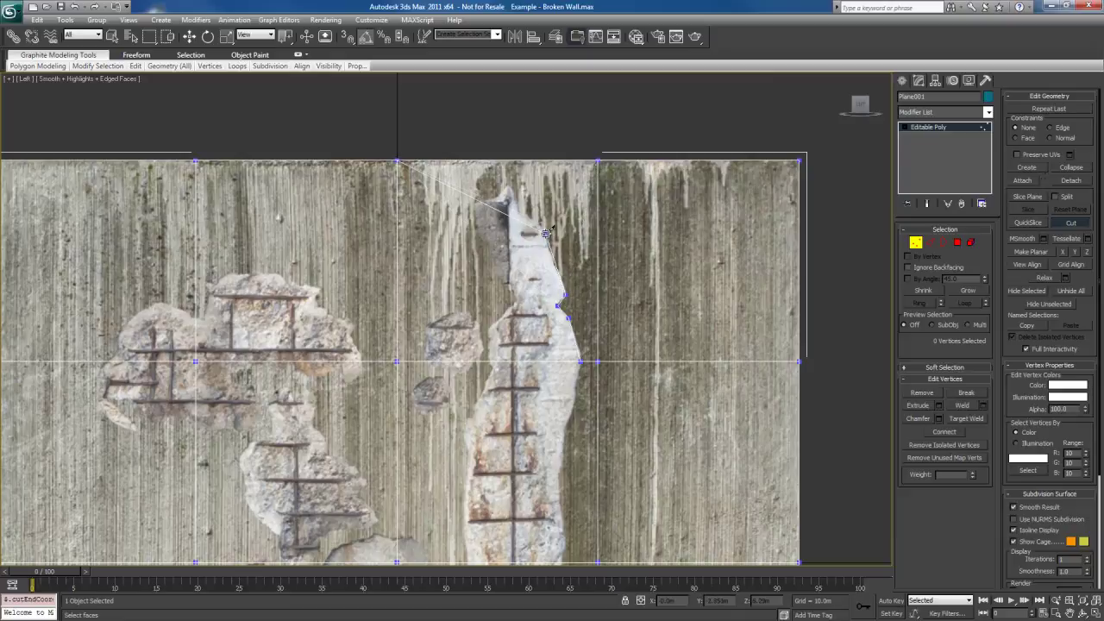
Continue the cut over the tall patch's peak and down its dark upper-left edge, past the narrow neck.
left_click(518, 211)
left_click(508, 183)
left_click(473, 205)
left_click(482, 241)
left_click(501, 274)
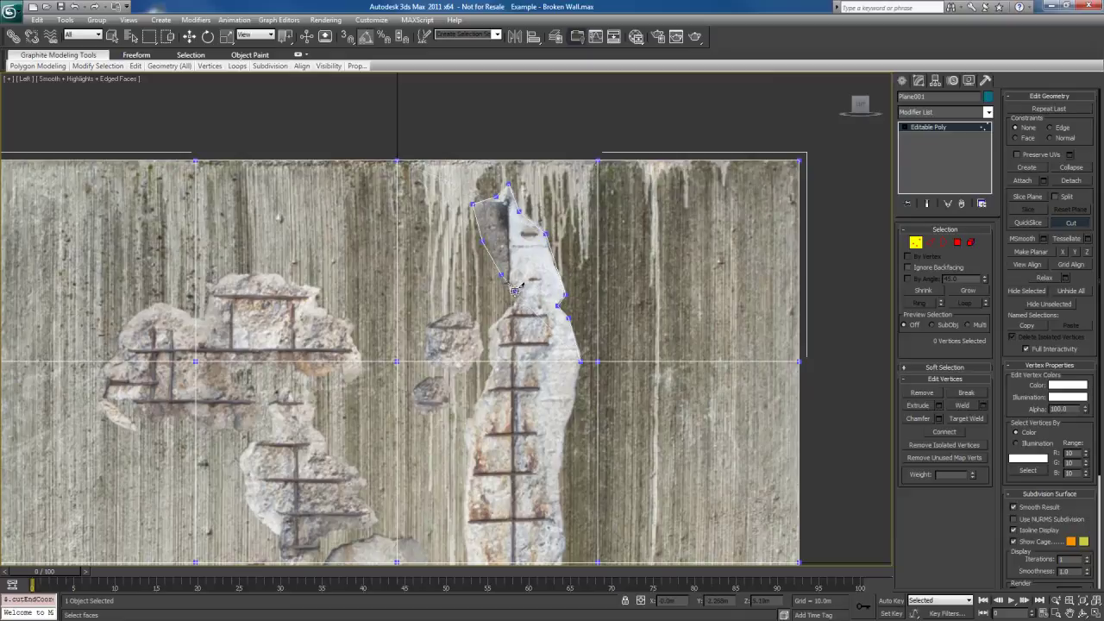
left_click(513, 291)
left_click(515, 303)
left_click(488, 328)
Continue the cut down the patch's left edge, around its pointed lower tip and onto the right side.
middle_click_drag(488, 360, 504, 164)
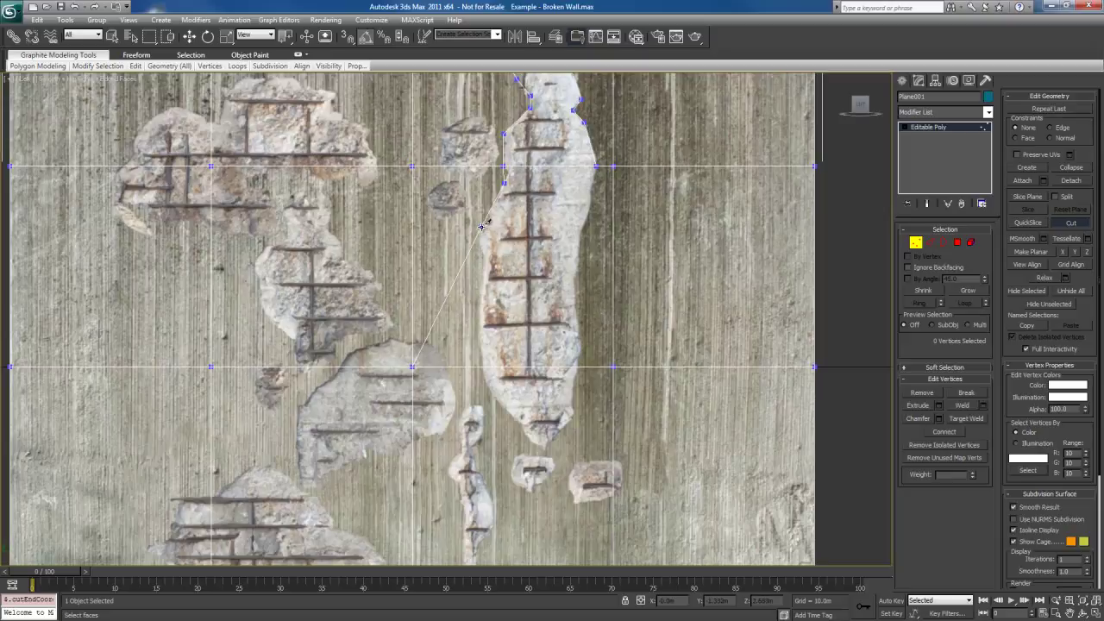
left_click(486, 258)
left_click(482, 303)
left_click(482, 366)
left_click(499, 402)
left_click(523, 421)
left_click(543, 449)
left_click(573, 412)
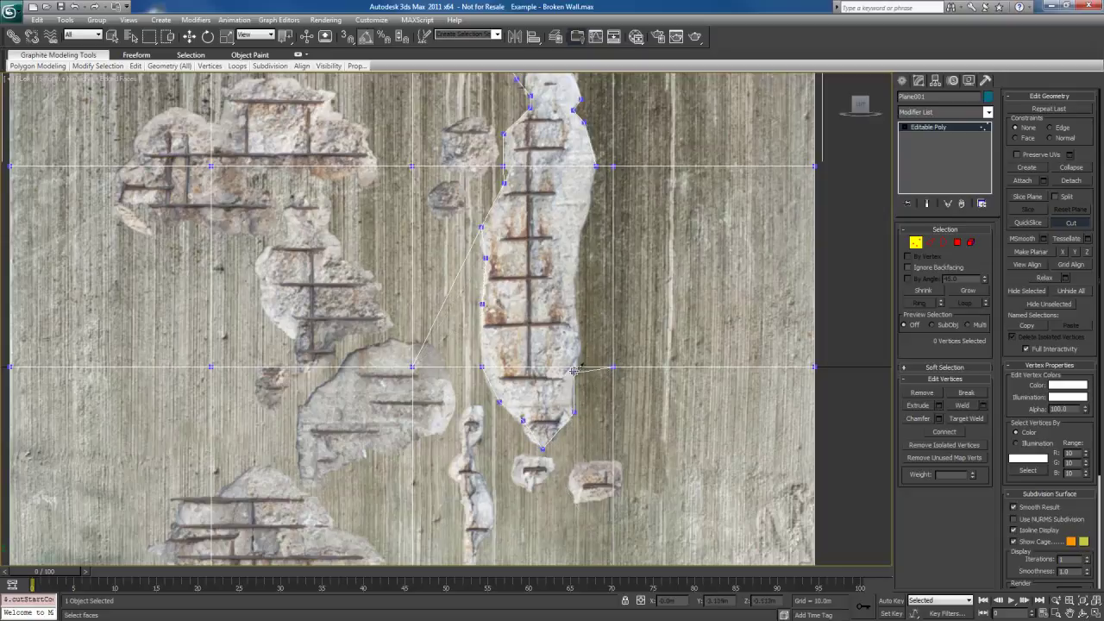
Cut up the patch's lower right edge to close the outline at the starting point.
left_click(576, 366)
left_click(579, 322)
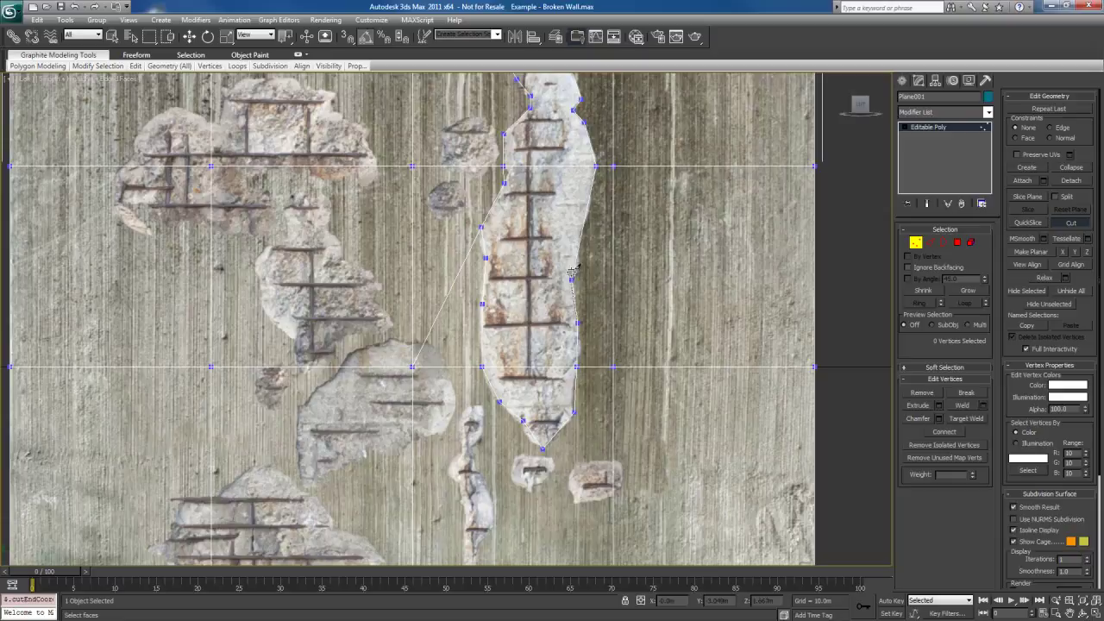
left_click(577, 269)
left_click(587, 214)
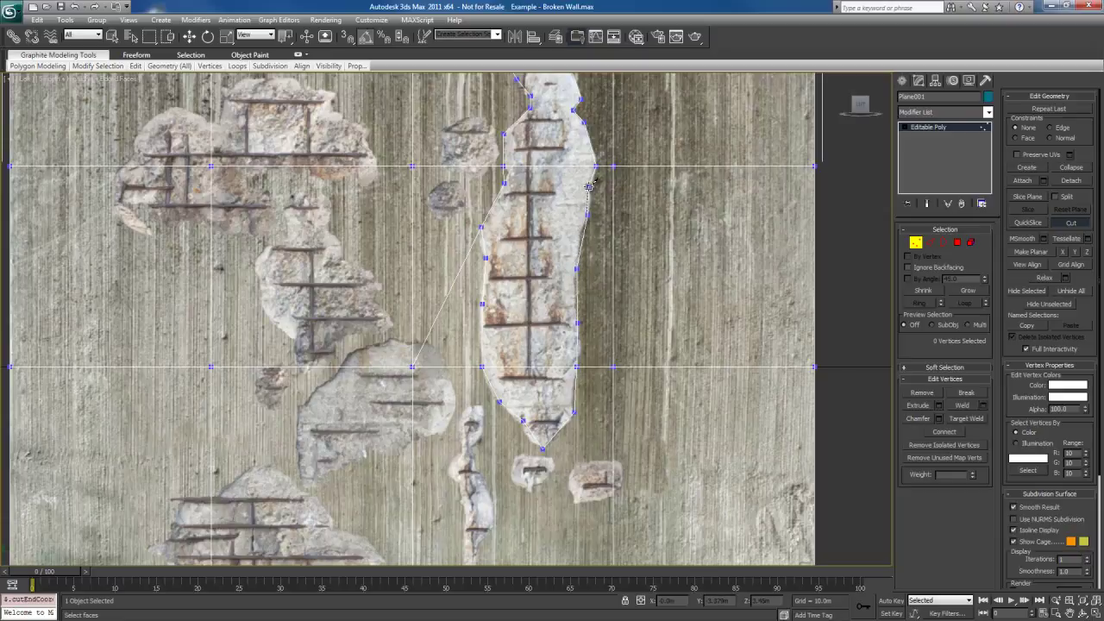
left_click(588, 185)
right_click(588, 185)
Examine the finished cut outline around the tall patch and the smaller damaged patches nearby, and leave the Cut tool.
middle_click_drag(598, 425, 620, 286)
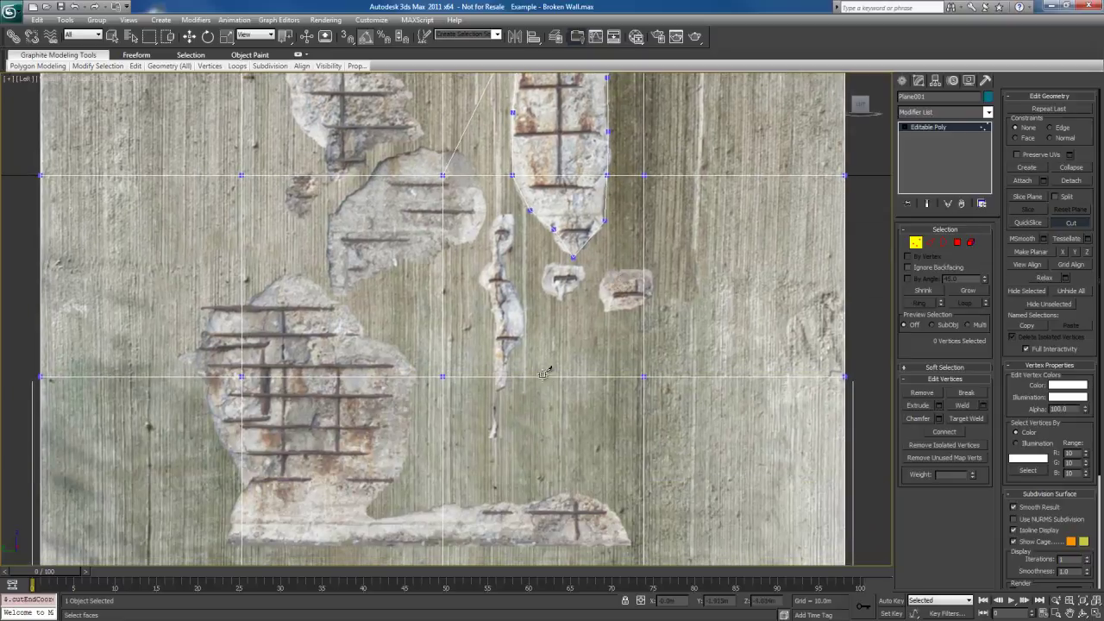
scroll(637, 357, "up", 3)
scroll(638, 379, "down", 3)
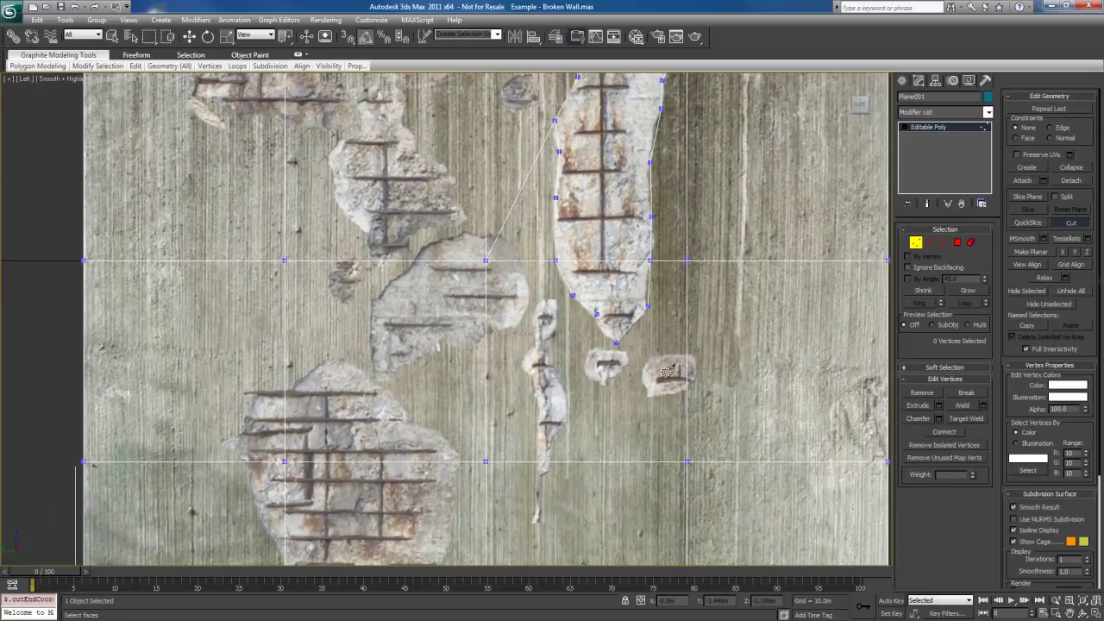
mouse_move(554, 320)
middle_mouse_down()
mouse_move(571, 424)
mouse_move(534, 417)
mouse_move(526, 437)
middle_mouse_up()
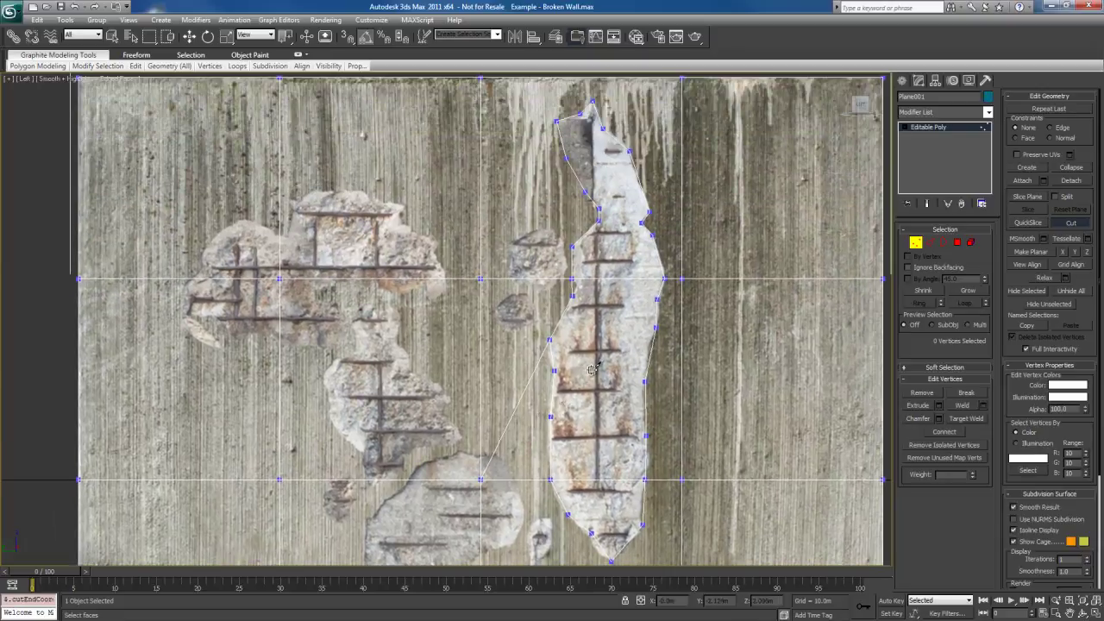
middle_click_drag(584, 319, 538, 378)
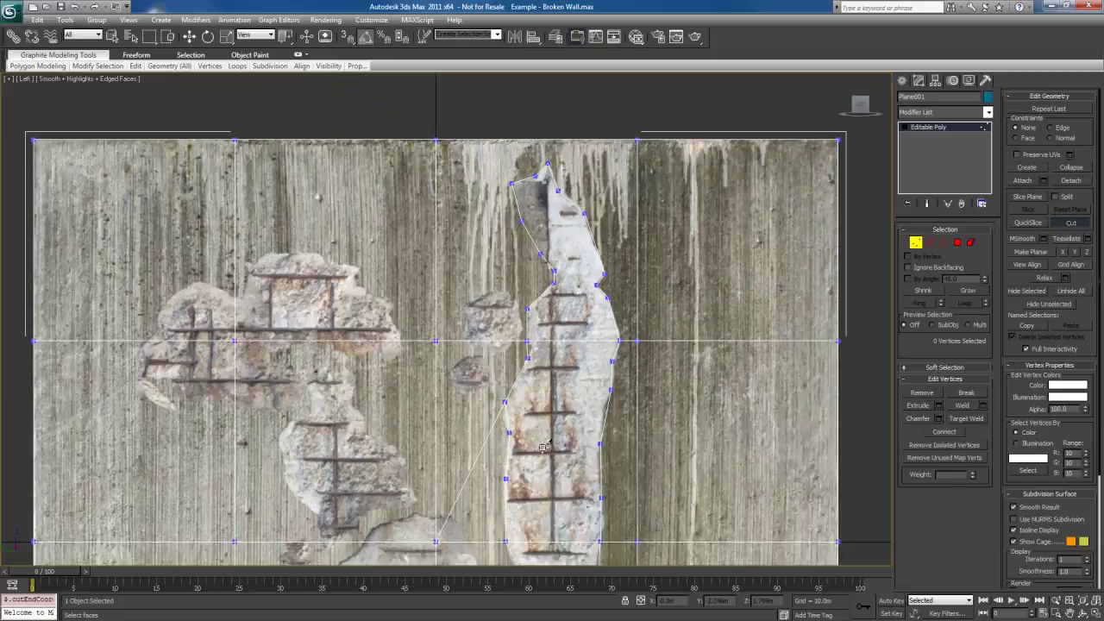
middle_click_drag(546, 446, 529, 308)
middle_click_drag(533, 378, 522, 327)
middle_click_drag(516, 268, 511, 342)
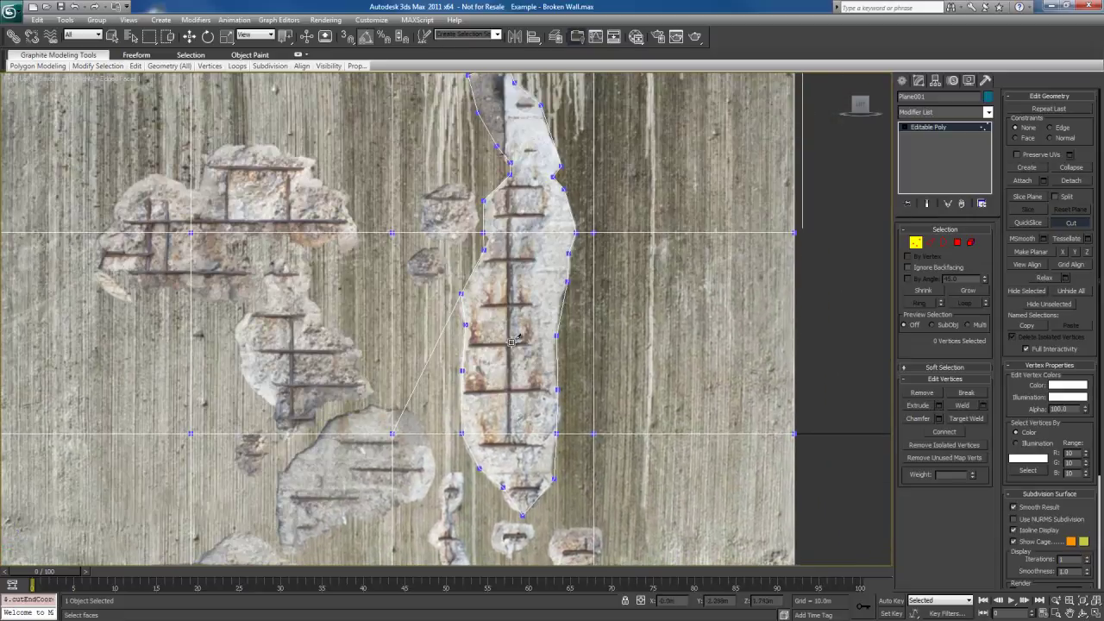
right_click(511, 283)
middle_click_drag(514, 298, 539, 299)
key("2")
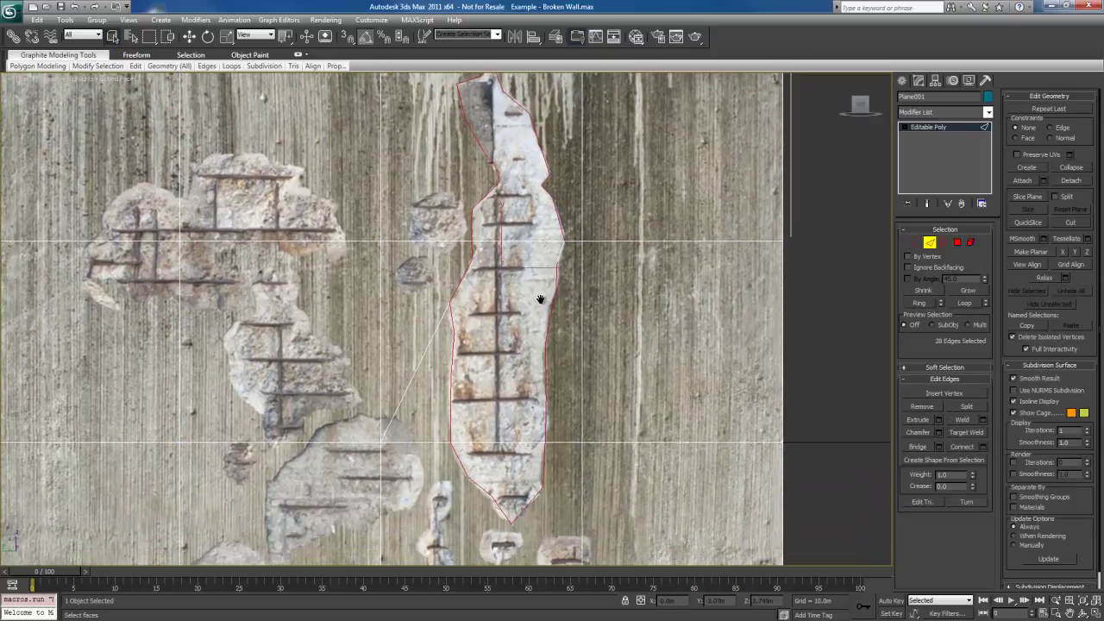
scroll(540, 299, "down", 2)
scroll(544, 350, "up", 2)
left_click(544, 286)
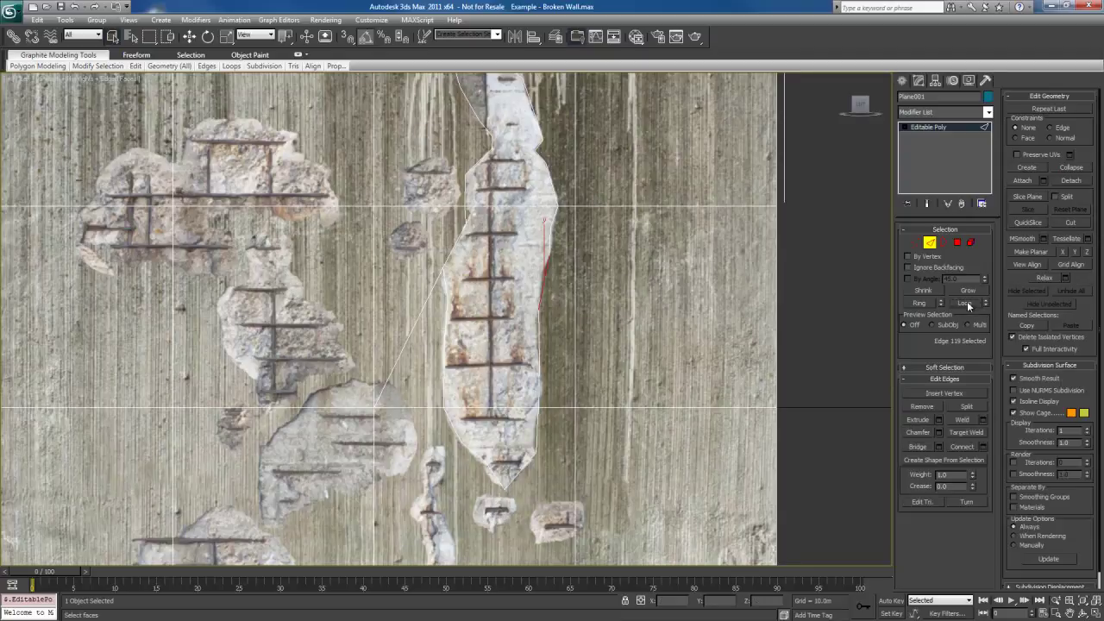
middle_click_drag(562, 284, 545, 308)
In Polygon mode, select all the polygons inside the tall patch outline.
key("4")
left_click(487, 255)
middle_click_drag(485, 339, 492, 395)
left_click(500, 389, "ctrl")
left_click(505, 219, "ctrl")
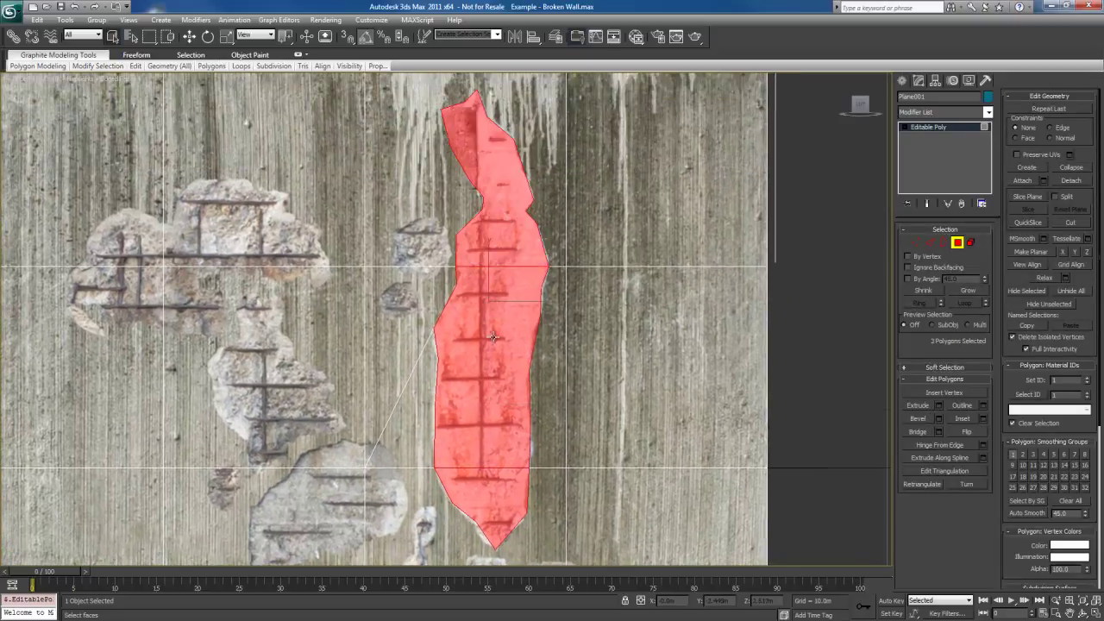
Convert the polygon selection to edges and deselect the interior edges so only the patch outline is selected.
middle_click_drag(493, 336, 493, 277)
left_click(930, 241, "ctrl")
middle_click_drag(562, 209, 558, 241)
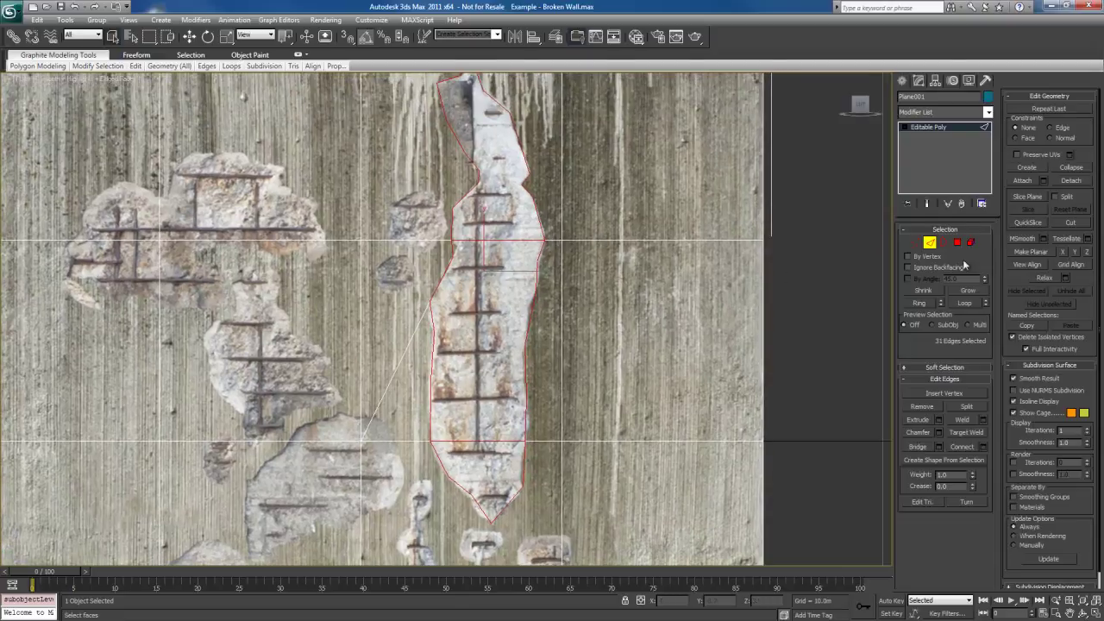
middle_click_drag(652, 232, 664, 262)
left_click_drag(500, 242, 528, 307)
Check the selected outline edges along the whole patch and turn on Preserve UVs.
middle_click_drag(502, 394, 515, 326)
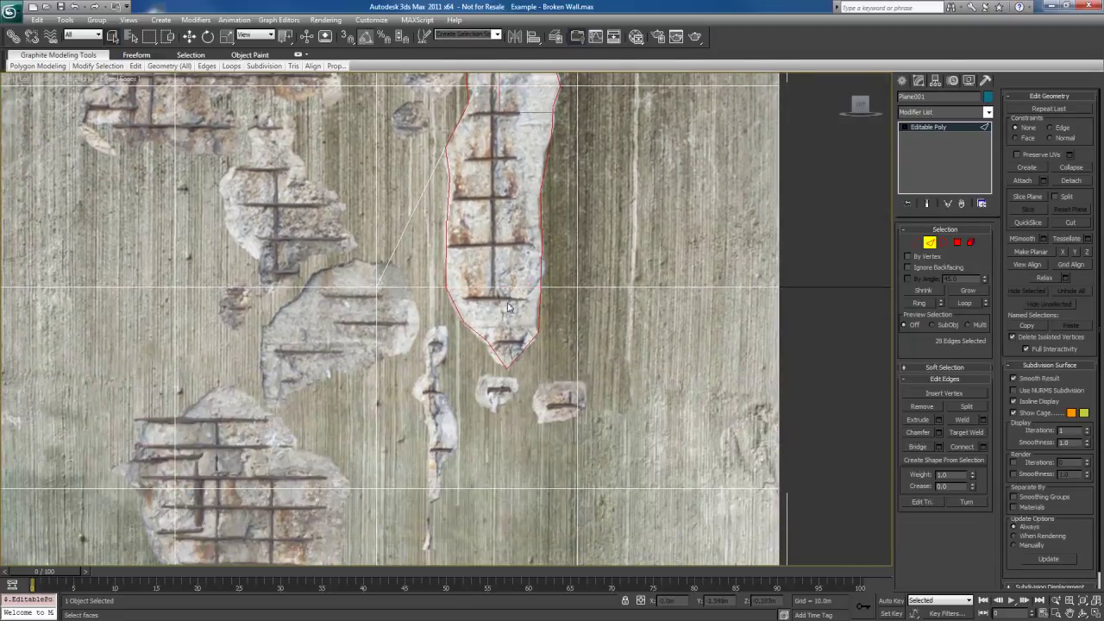
middle_click_drag(511, 211, 500, 309)
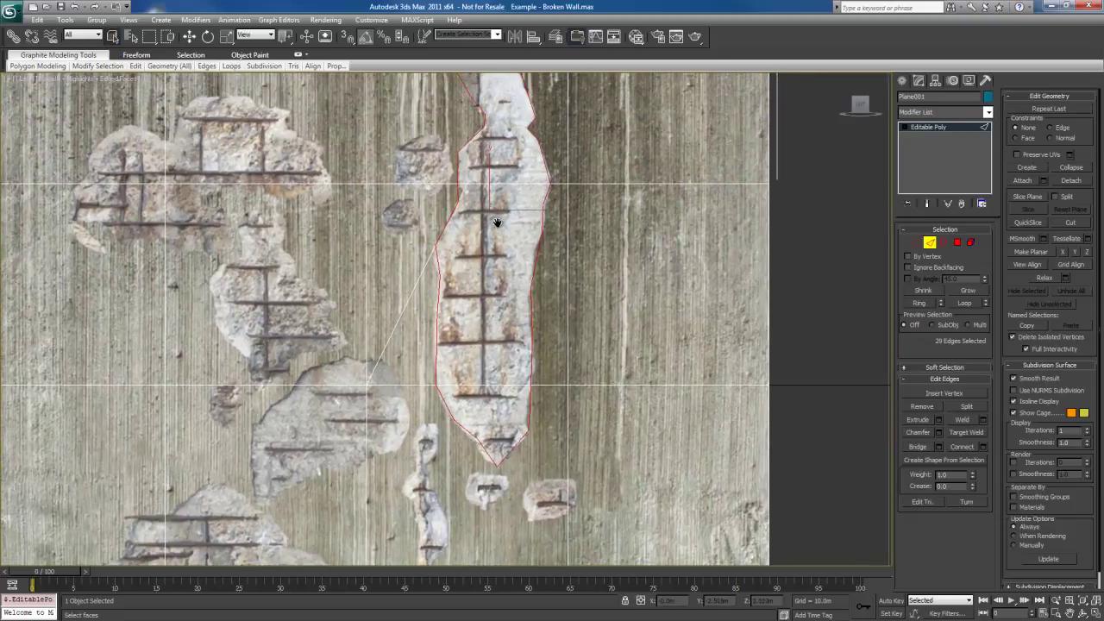
middle_click_drag(499, 223, 482, 296)
scroll(481, 295, "down", 3)
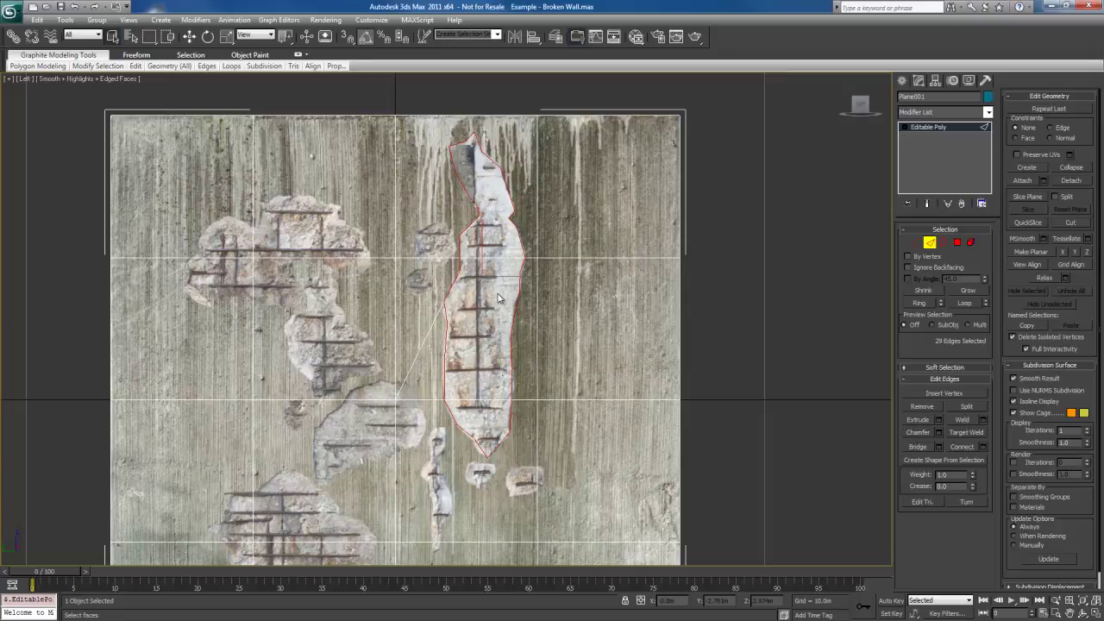
left_click(1039, 155)
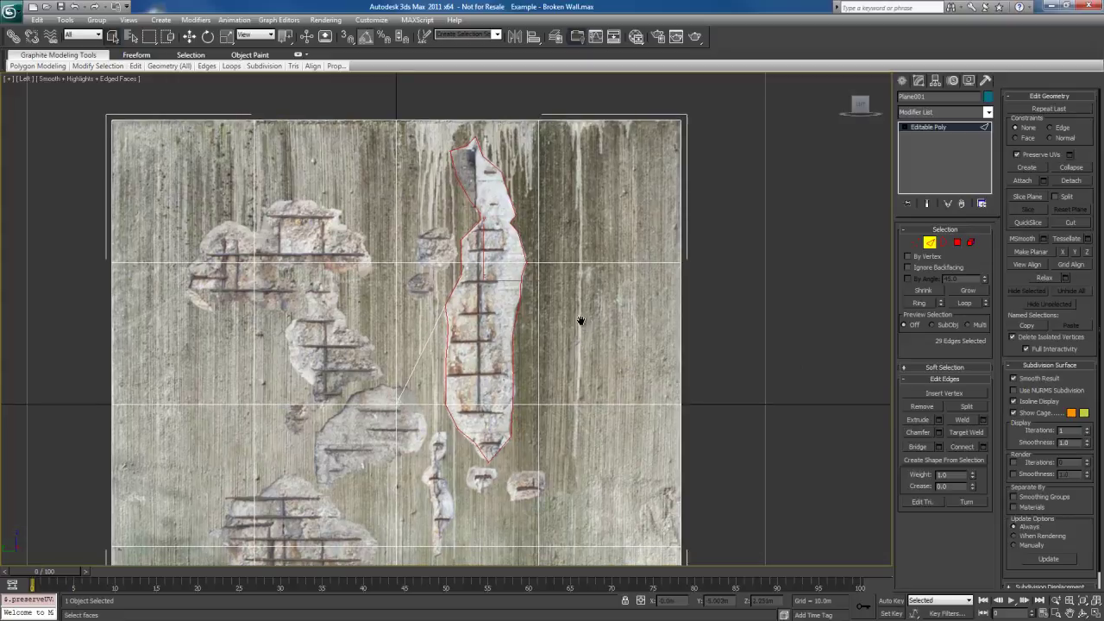
middle_click_drag(581, 318, 593, 323)
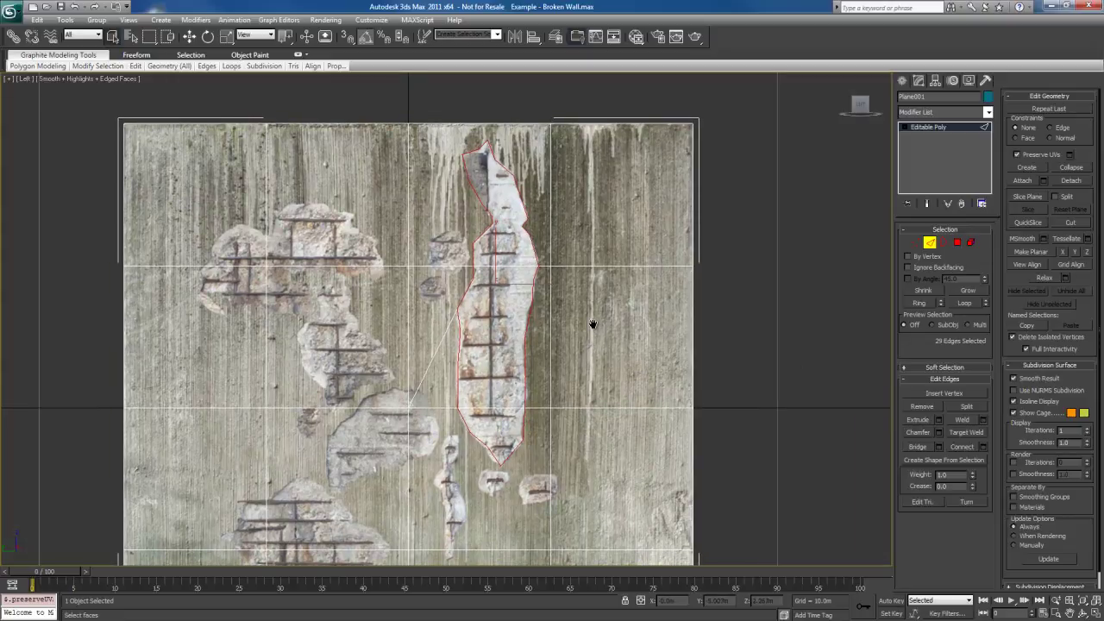
middle_click_drag(592, 323, 601, 312)
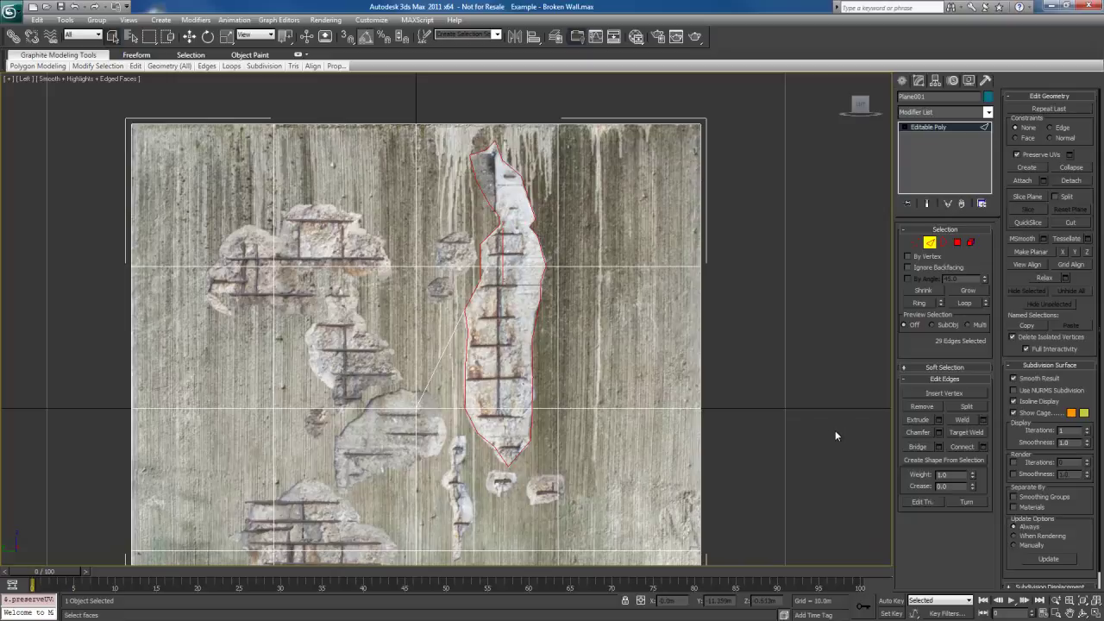
Chamfer the selected outline edges with an amount of about 0.107 m and 2 segments.
left_click(938, 432)
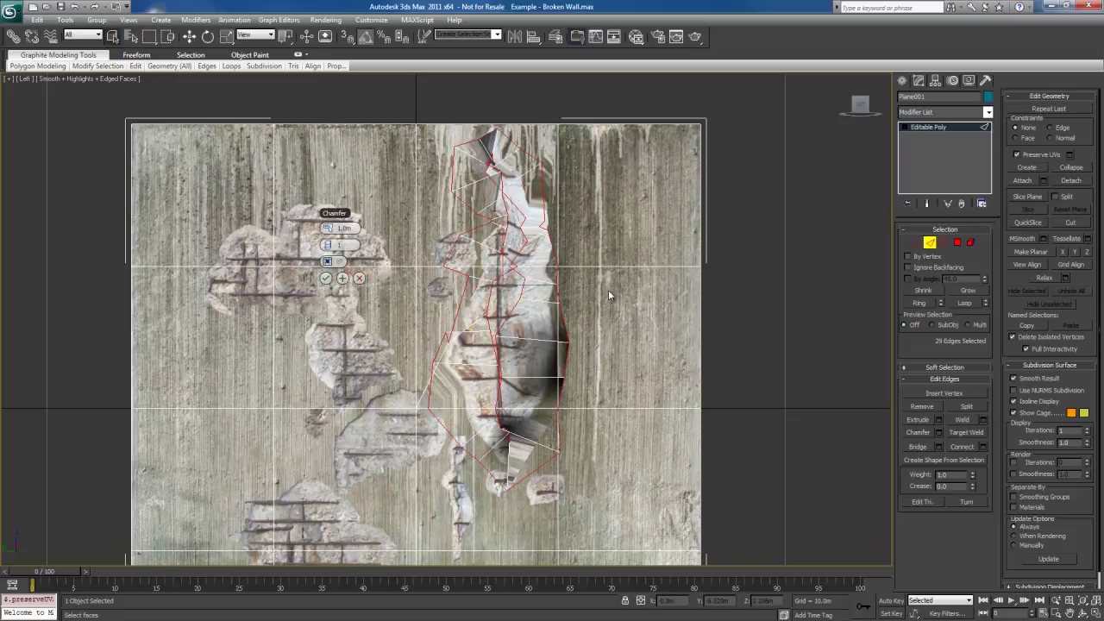
middle_click_drag(604, 232, 608, 240)
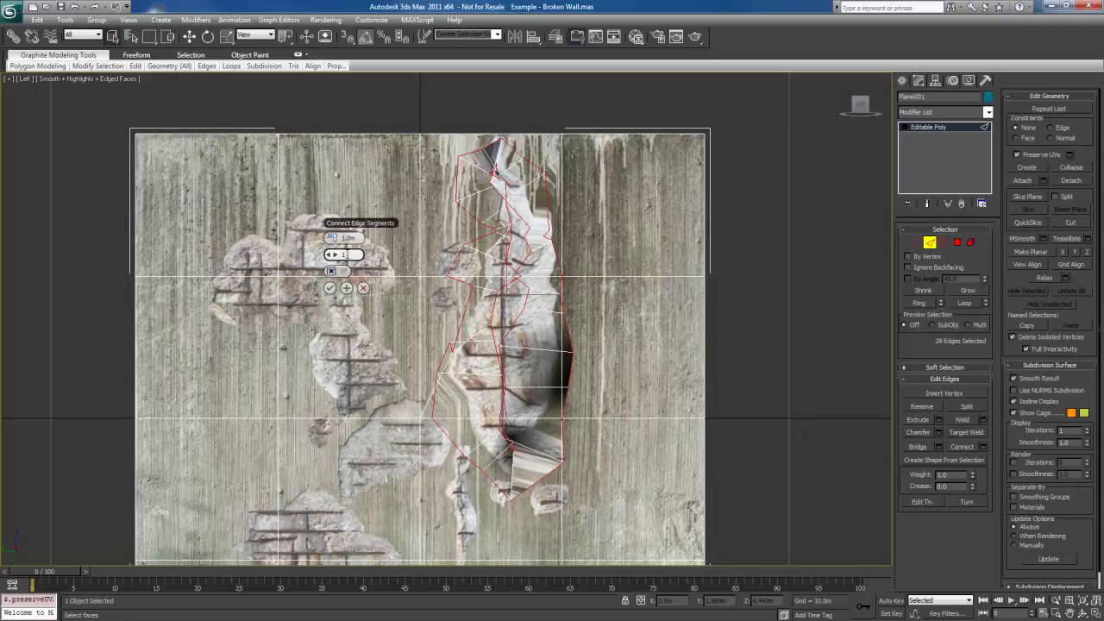
left_click_drag(333, 238, 302, 238)
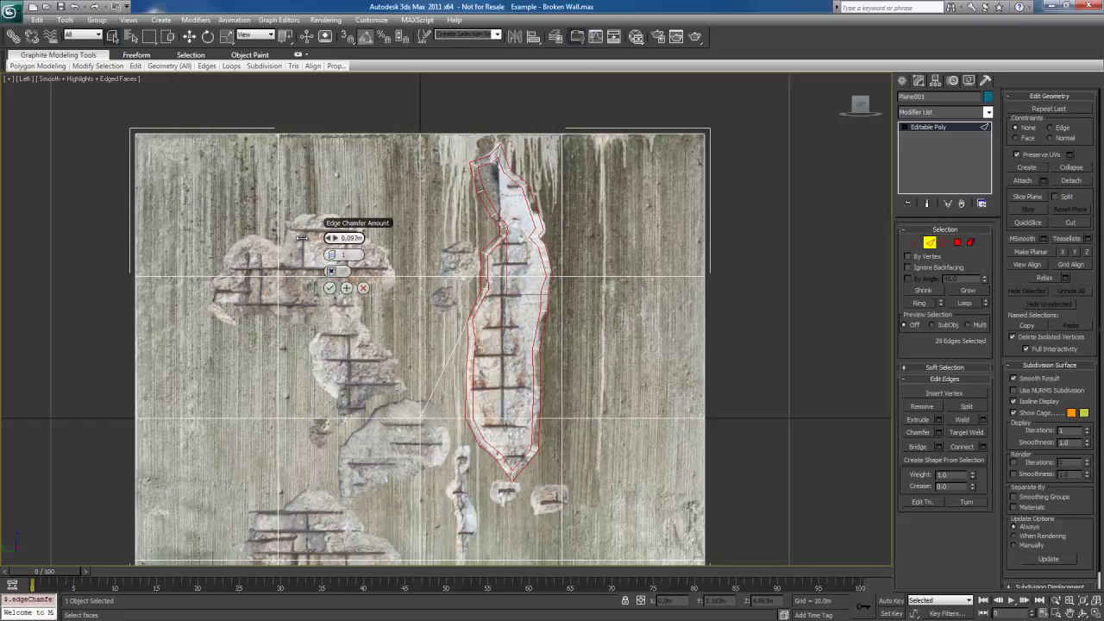
left_click(335, 256)
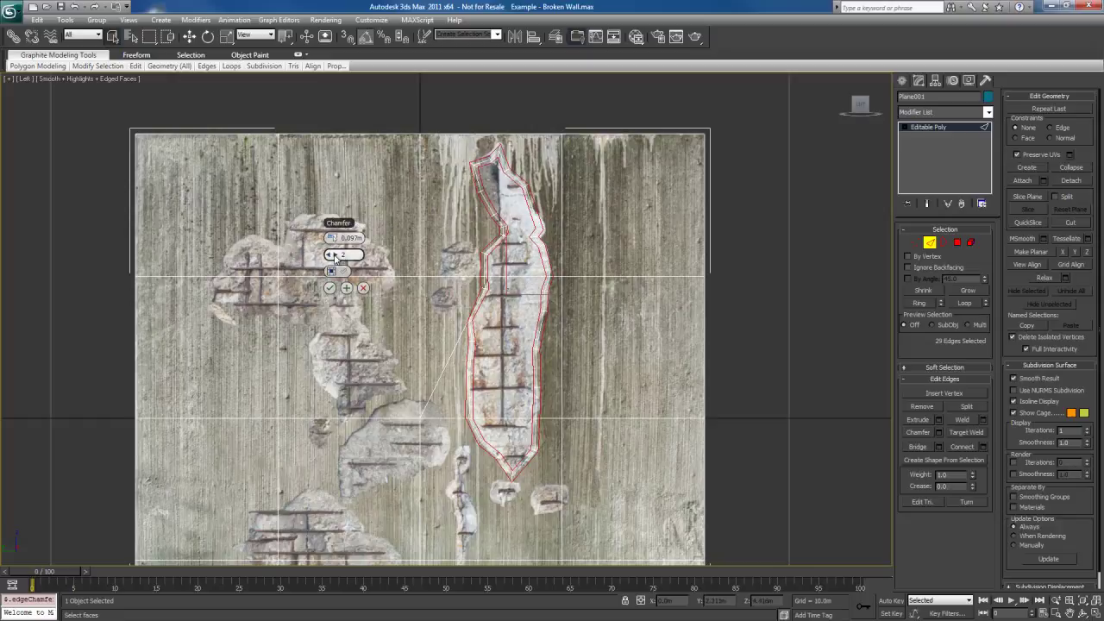
left_click(335, 256)
left_click(332, 257)
left_click_drag(332, 240, 334, 239)
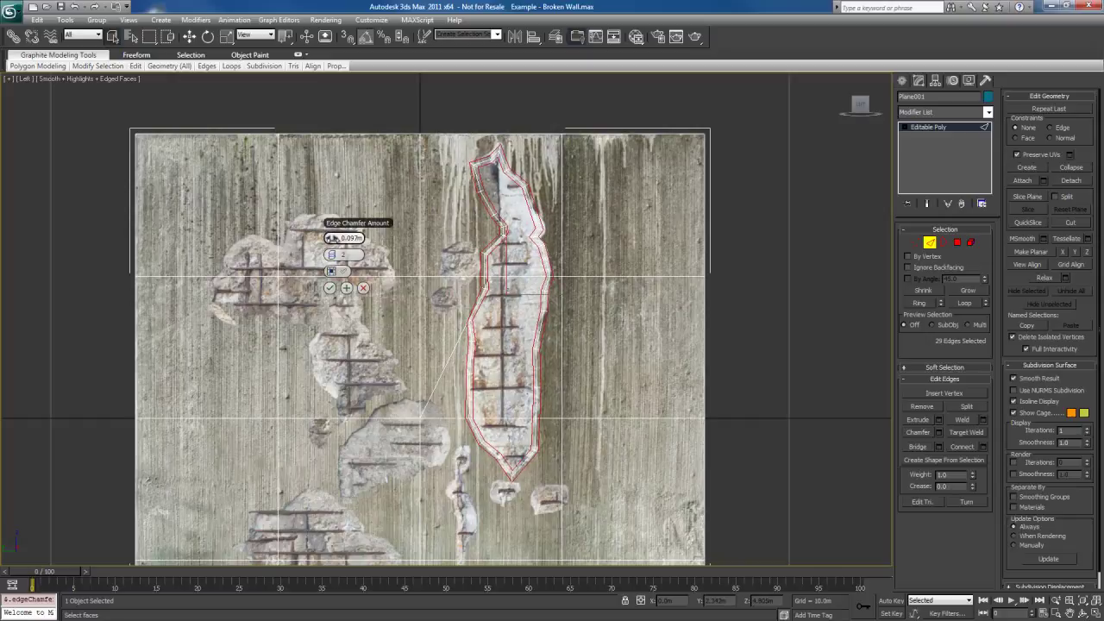
left_click(333, 239)
Reduce the outline's chamfer amount to 0.057 m so the strip follows the patch border closely, and apply it.
middle_click_drag(556, 228, 561, 291)
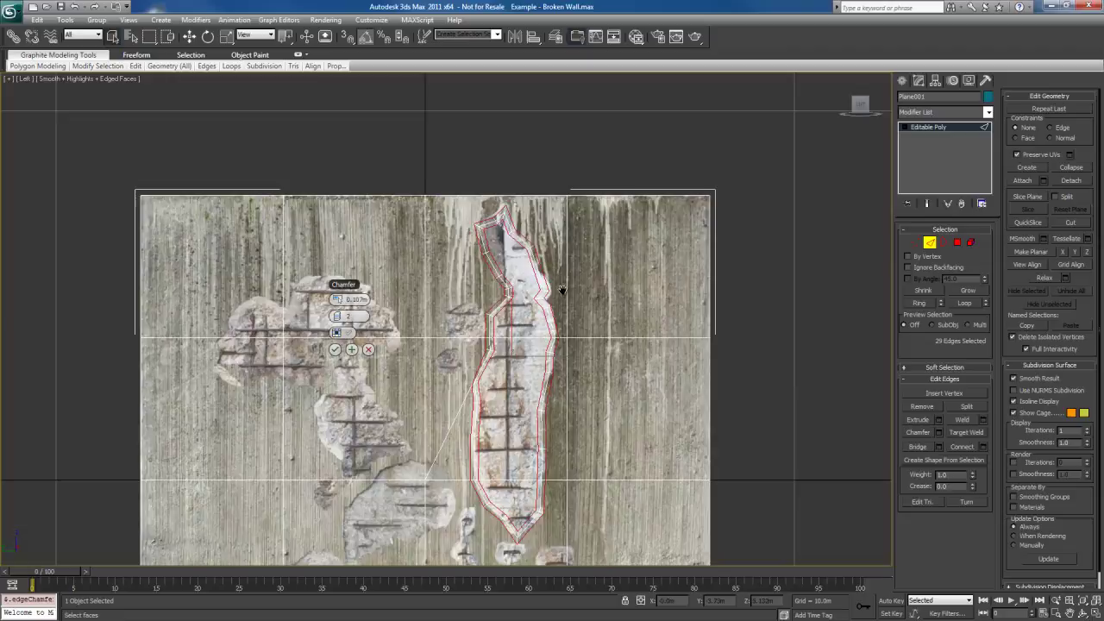
scroll(562, 290, "up", 5)
middle_click_drag(567, 217, 604, 285)
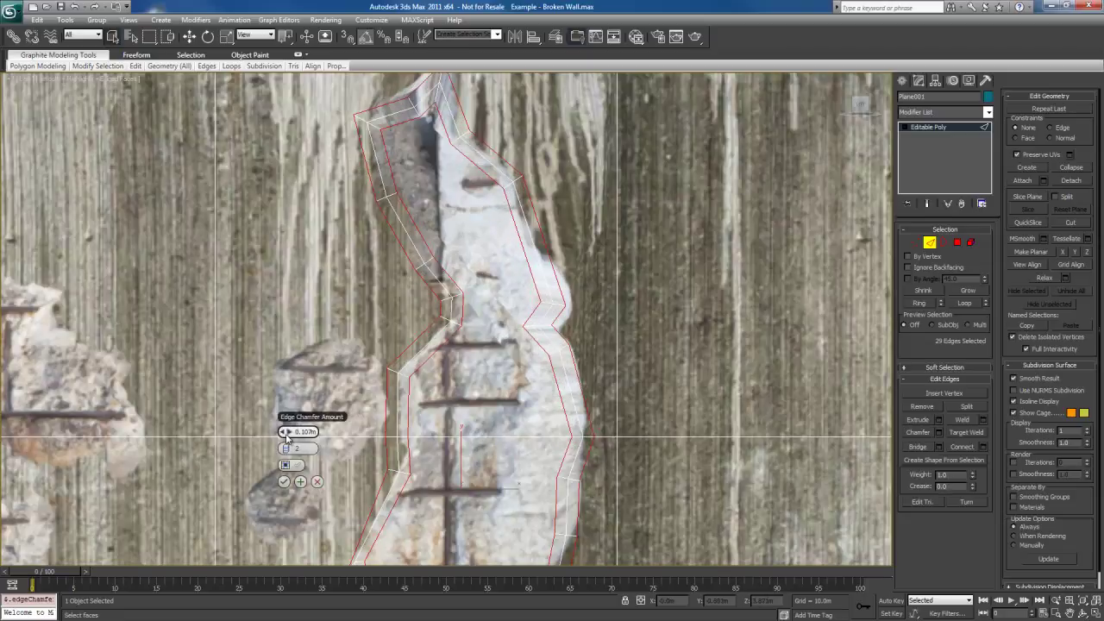
left_click_drag(286, 431, 519, 443)
middle_click_drag(519, 441, 531, 341)
scroll(546, 487, "down", 3)
scroll(540, 316, "down", 3)
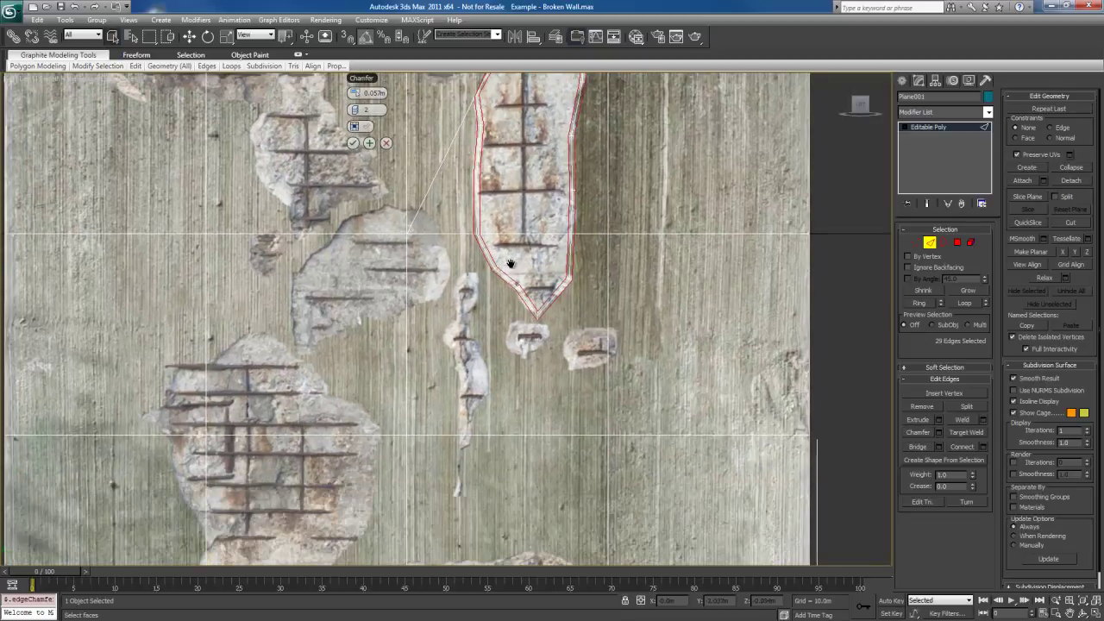
middle_click_drag(463, 171, 493, 319)
middle_click_drag(448, 226, 487, 350)
left_click(481, 289)
middle_click_drag(556, 396, 550, 363)
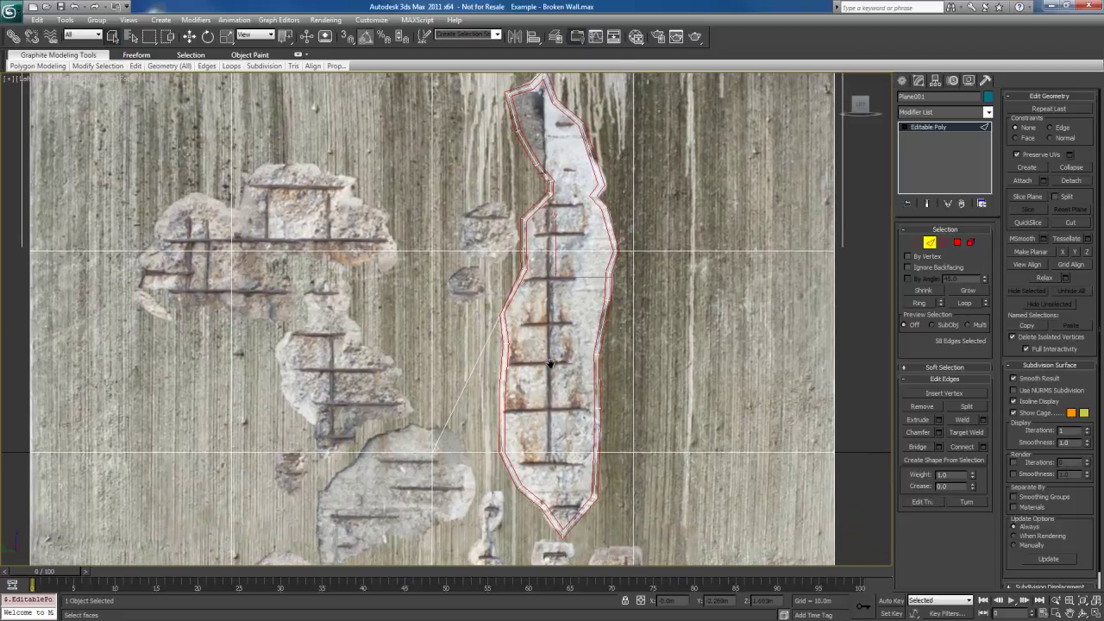
Check the cut outlines of the upper-left and middle patches by selecting the polygons inside each one.
middle_click_drag(417, 434, 423, 347)
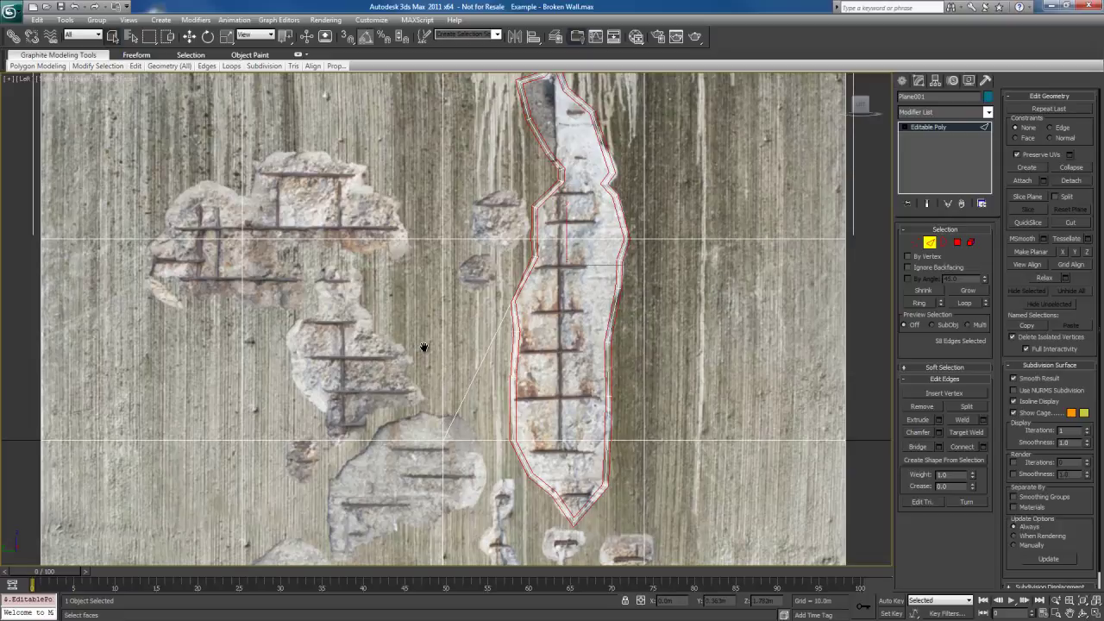
middle_click_drag(421, 352, 447, 329)
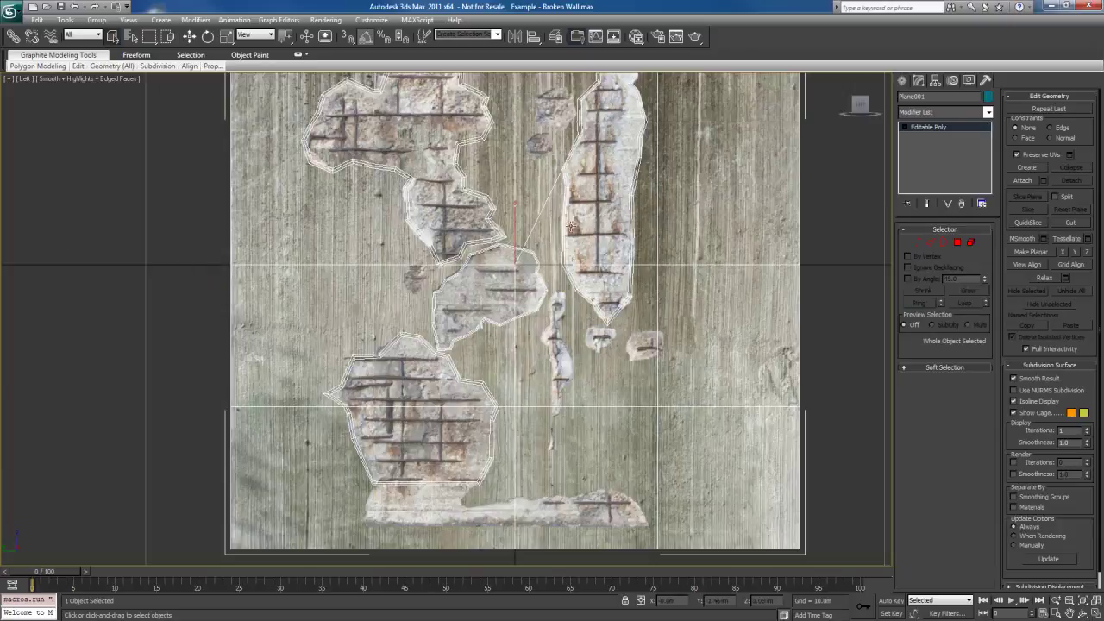
middle_click_drag(570, 227, 570, 283)
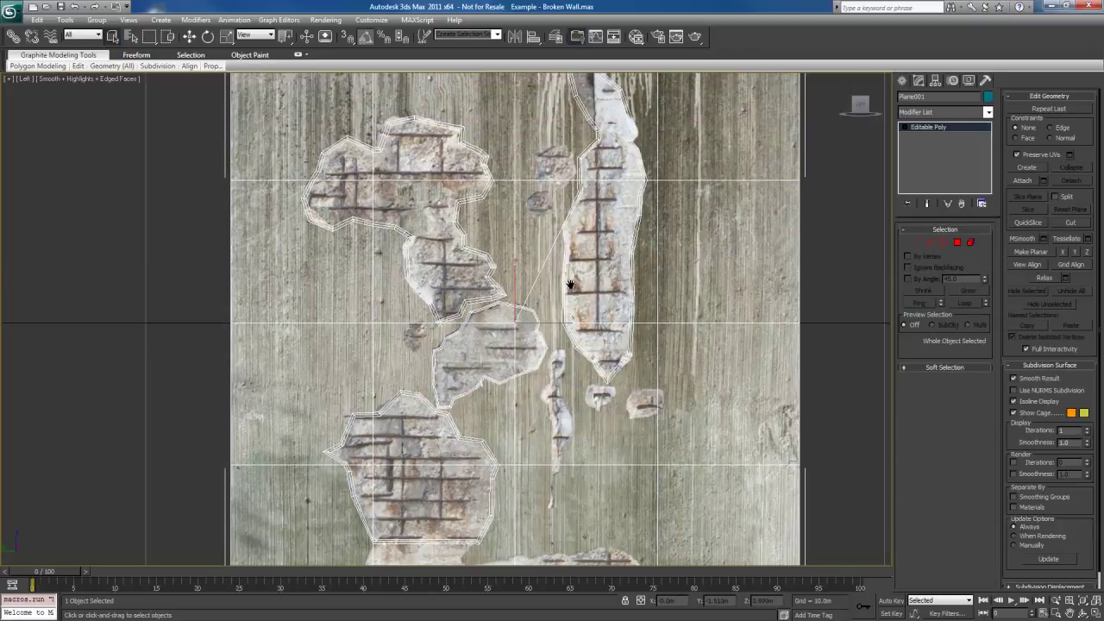
middle_click_drag(564, 323, 568, 307)
key("4")
left_click(416, 179)
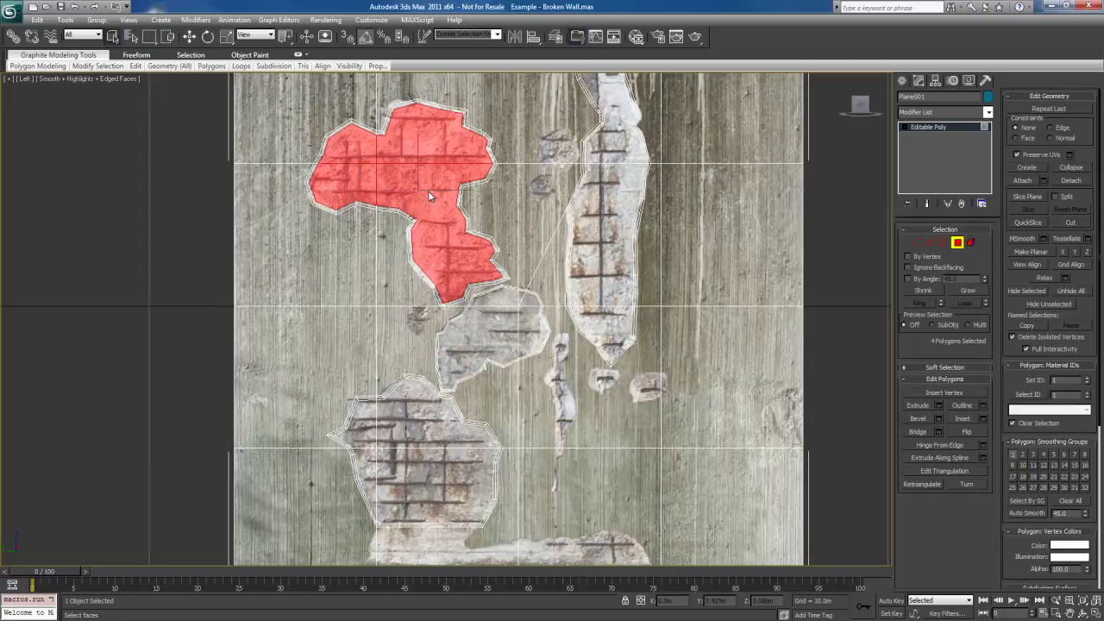
middle_click_drag(482, 317, 476, 257)
left_click(520, 264)
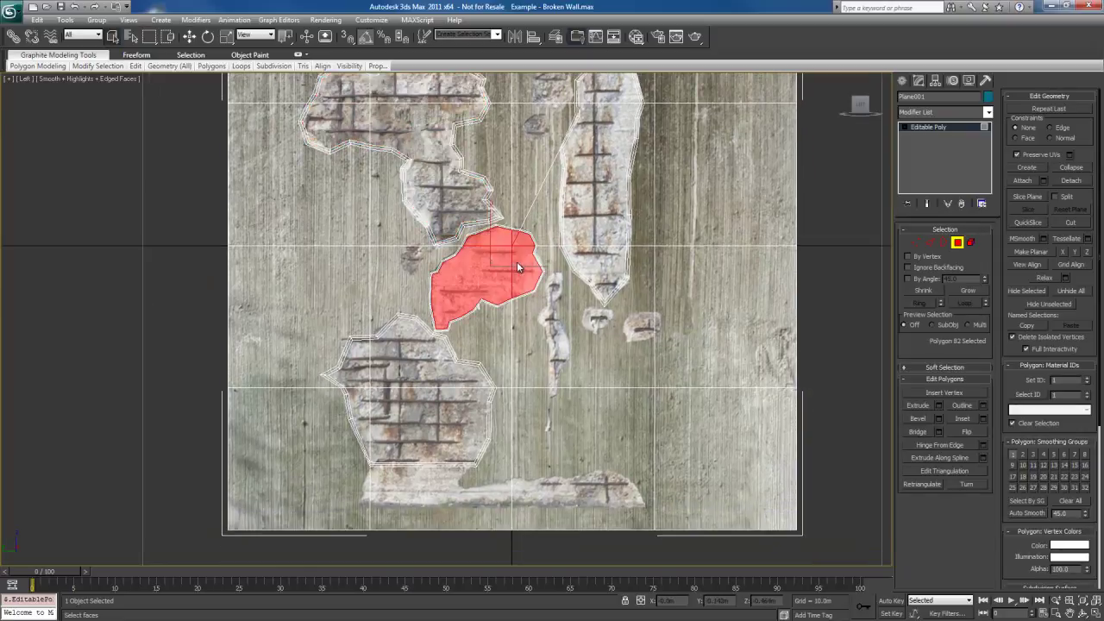
Check the tall patch on the wall's right half by selecting all the polygons inside its outline.
middle_click_drag(629, 171, 598, 313)
left_click(585, 205)
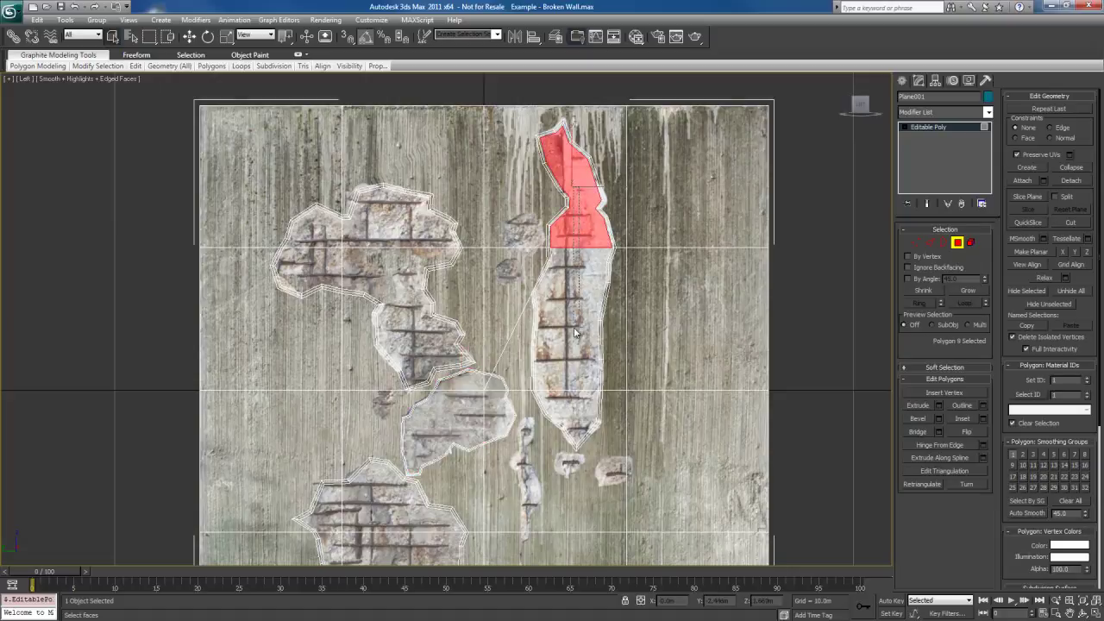
left_click(578, 333, "ctrl")
middle_click_drag(566, 400, 571, 291)
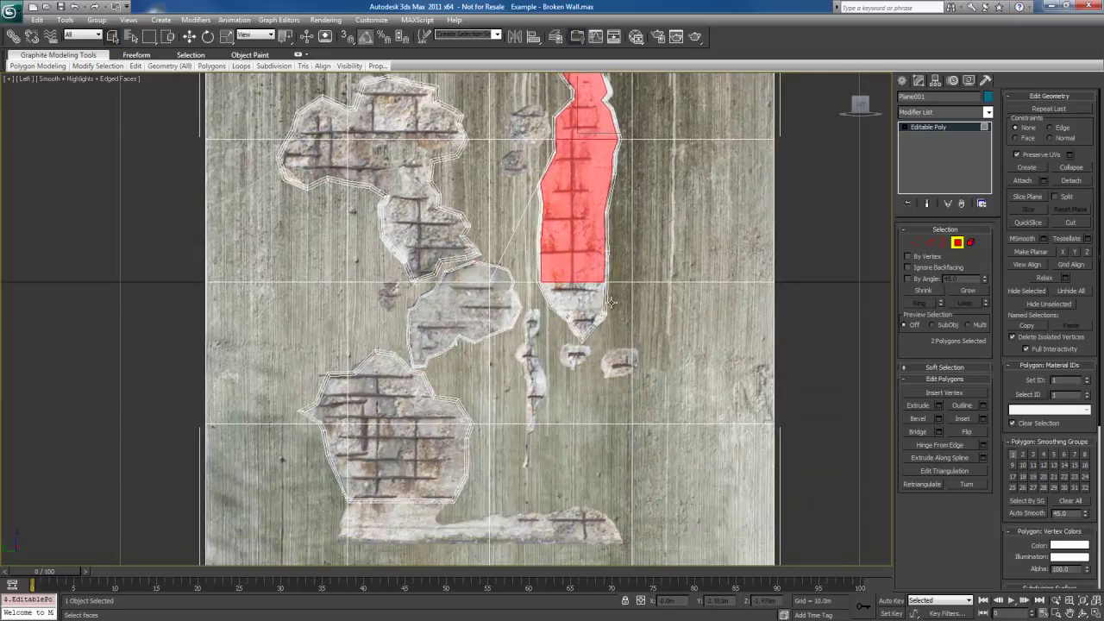
left_click(611, 300, "ctrl")
left_click(587, 292, "ctrl")
middle_click_drag(569, 337, 588, 233)
Check the lower-left patch by selecting the polygons inside its outline.
left_click(399, 351)
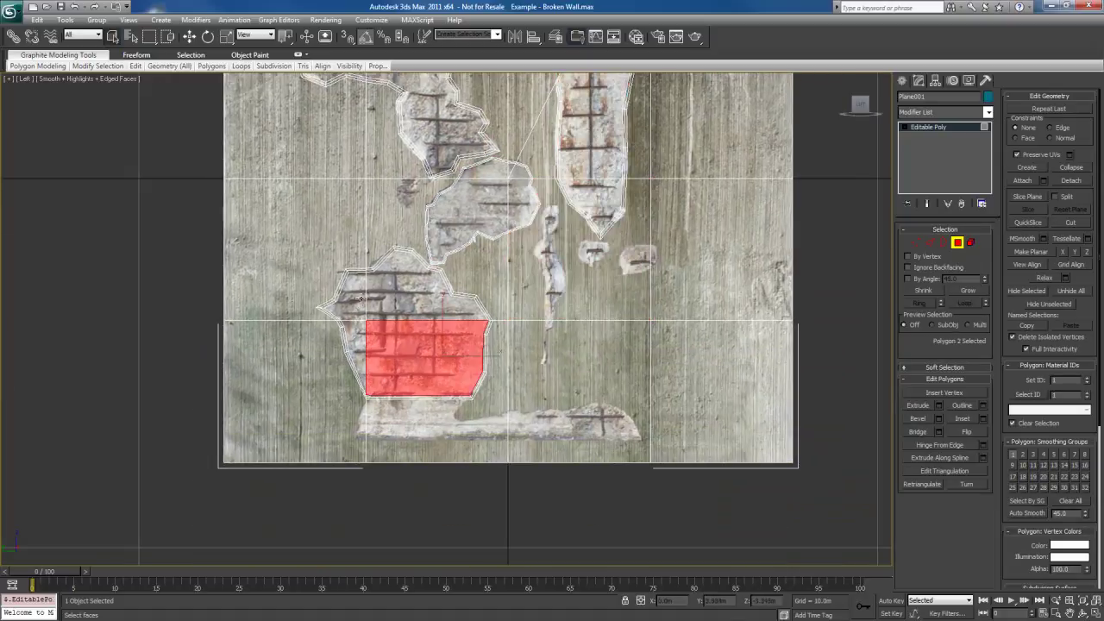
mouse_move(361, 298)
left_mouse_down()
mouse_move(406, 345)
mouse_move(449, 352)
left_mouse_up()
middle_click_drag(490, 421, 490, 350)
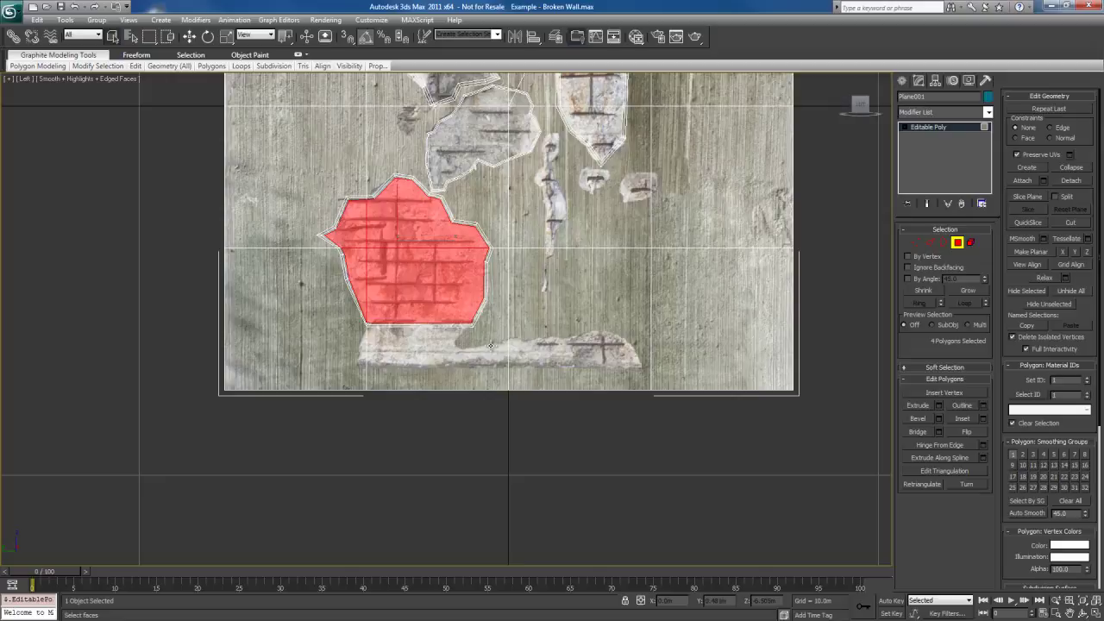
Turn off Preserve UVs, clear the polygon selection and return to object level.
middle_click_drag(582, 255, 592, 318)
middle_click_drag(585, 84, 593, 345)
scroll(531, 380, "up", 3)
scroll(571, 384, "down", 3)
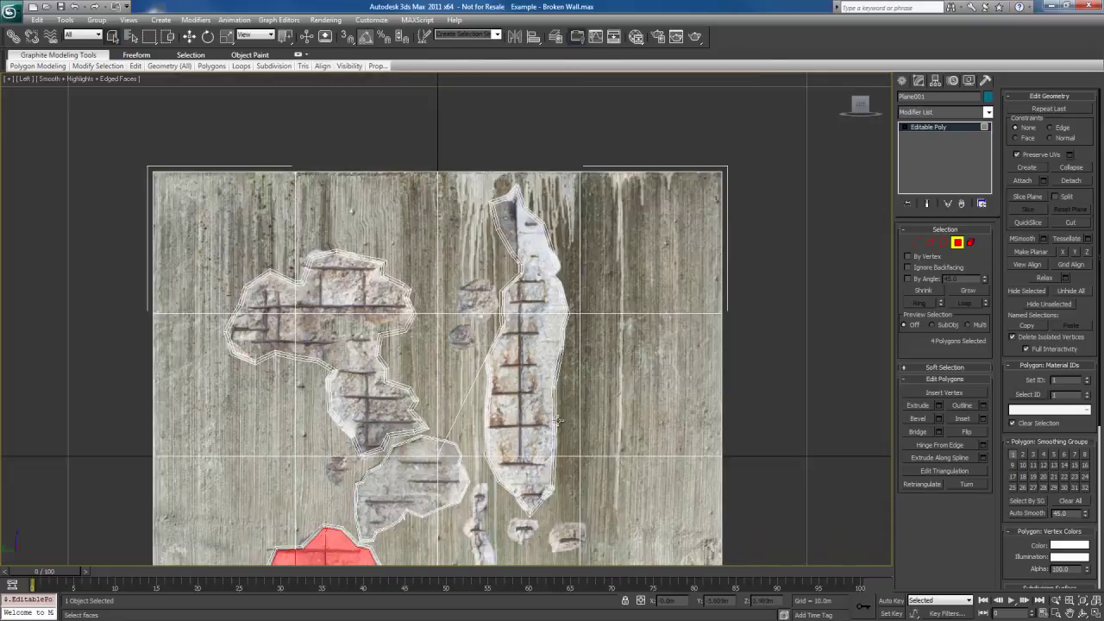
scroll(560, 323, "up", 1)
scroll(561, 323, "down", 3)
middle_click_drag(528, 355, 531, 329)
scroll(531, 331, "up", 3)
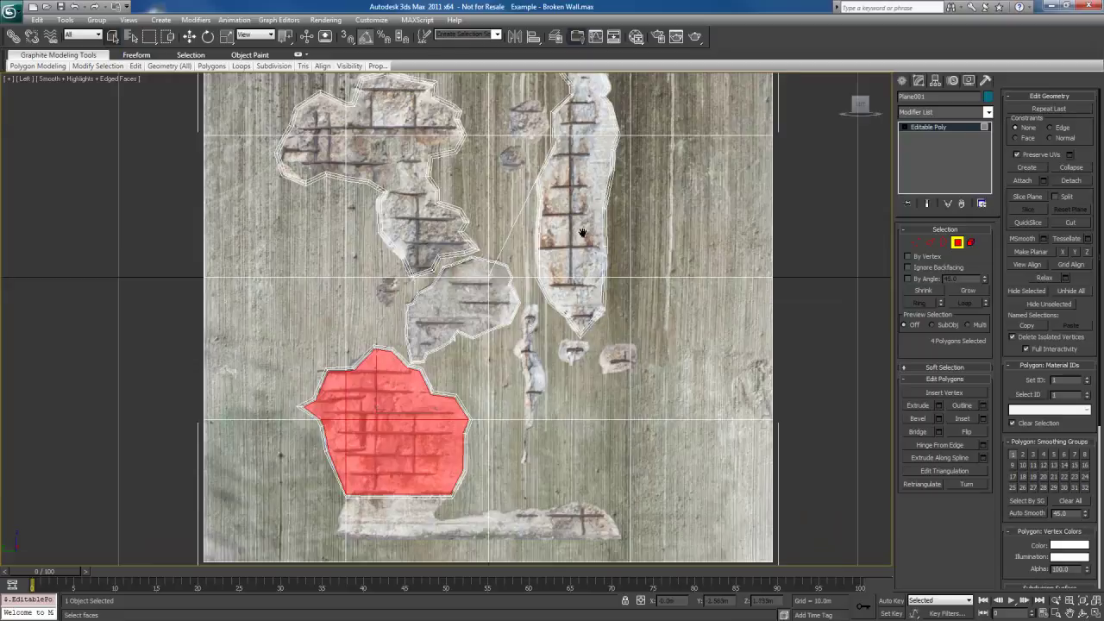
middle_click_drag(582, 226, 601, 318)
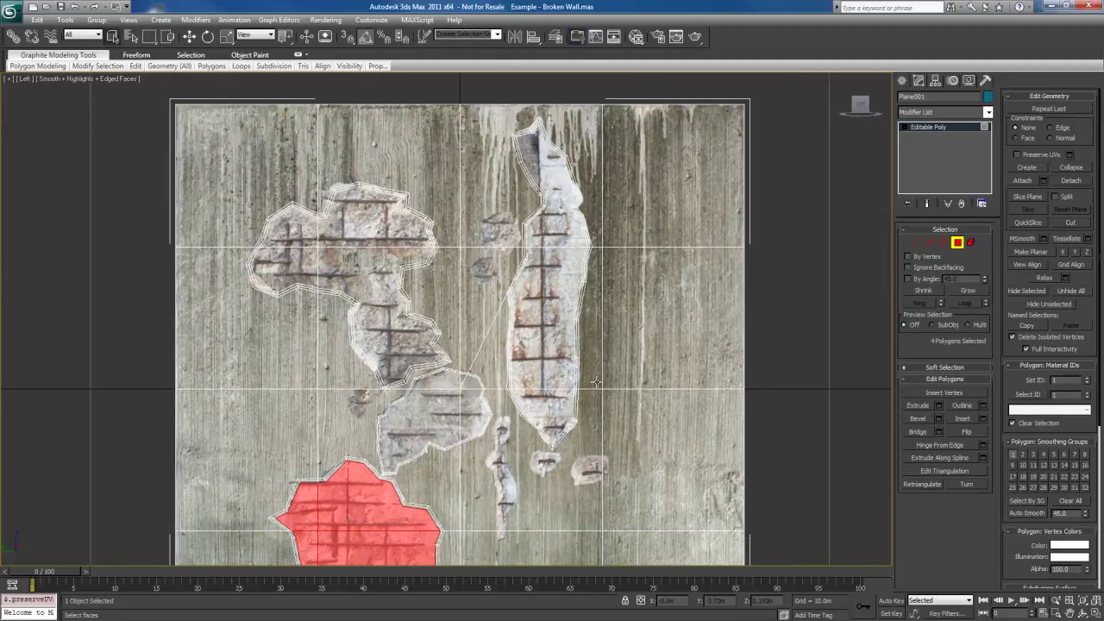
scroll(601, 326, "down", 3)
left_click(636, 377)
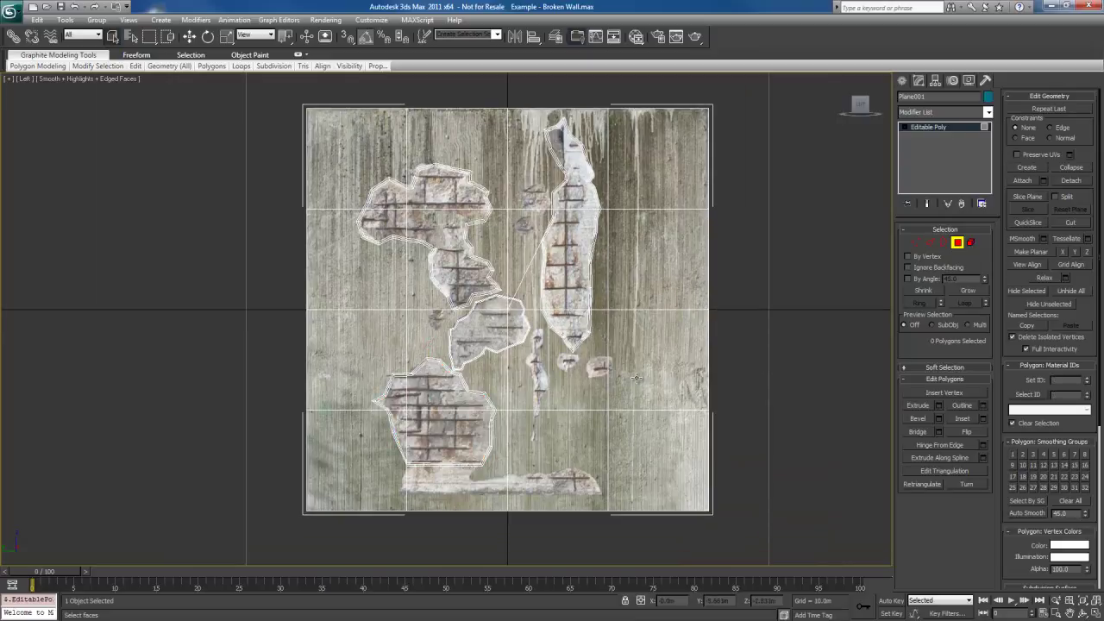
key("6")
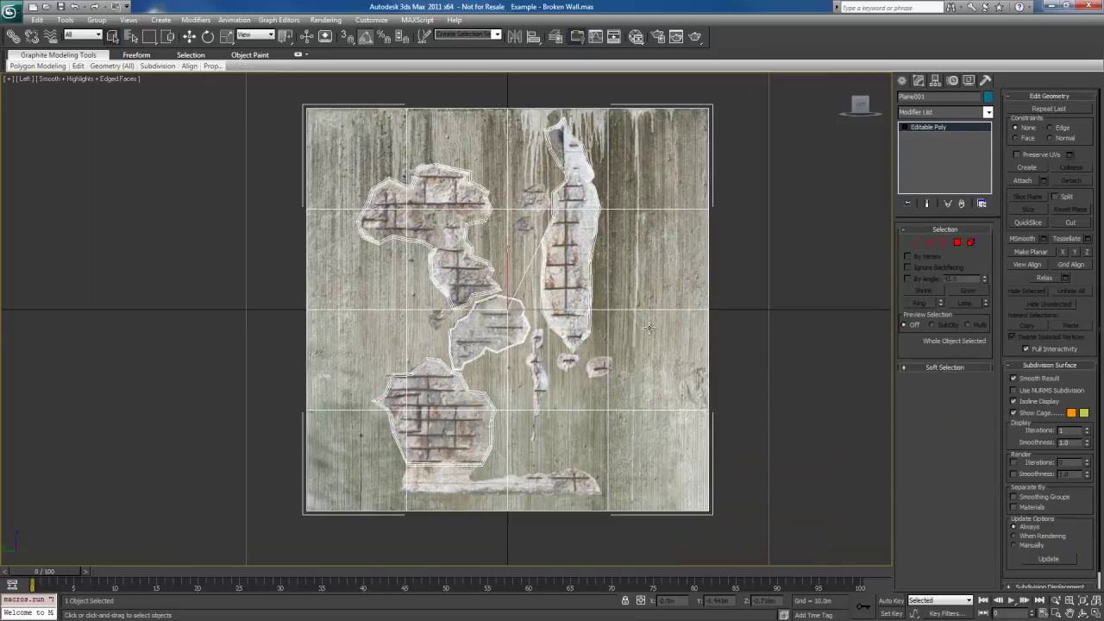
Add an Unwrap UVW modifier to the wall plane and select all its faces.
left_click(196, 19)
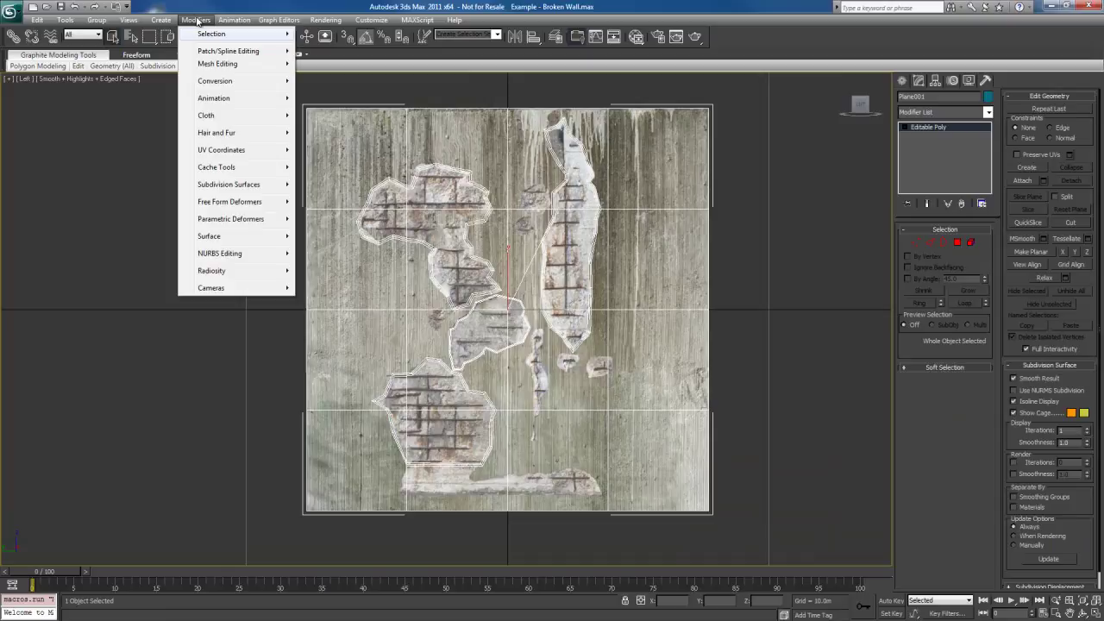
mouse_move(253, 152)
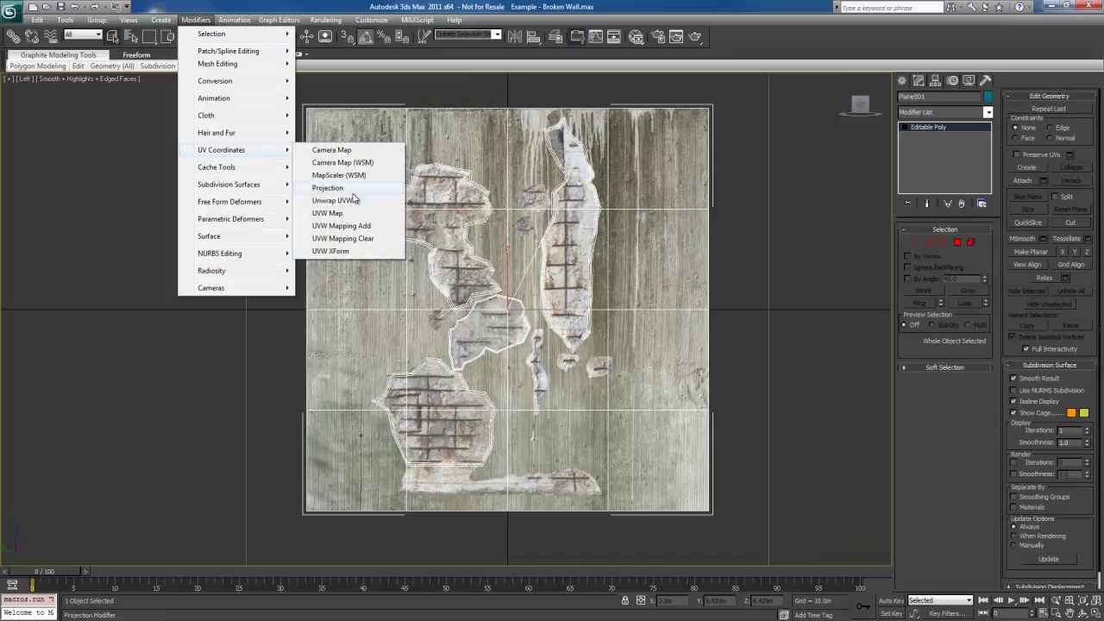
left_click(332, 200)
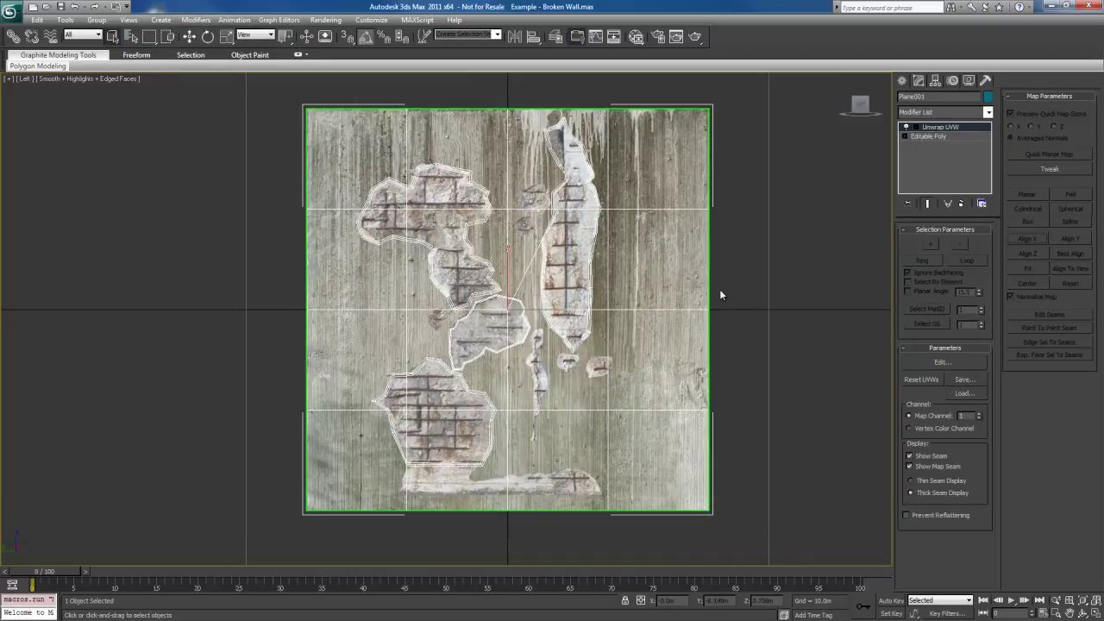
key("ctrl+a")
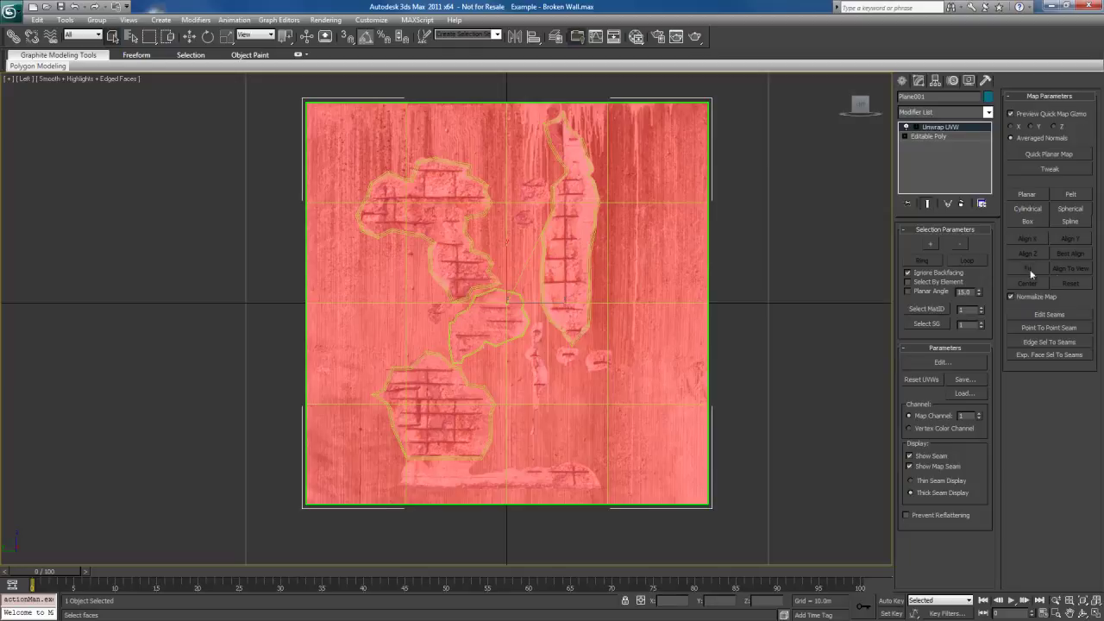
Apply a planar mapping to all the selected faces with Best Align and finish the mapping.
left_click(1027, 194)
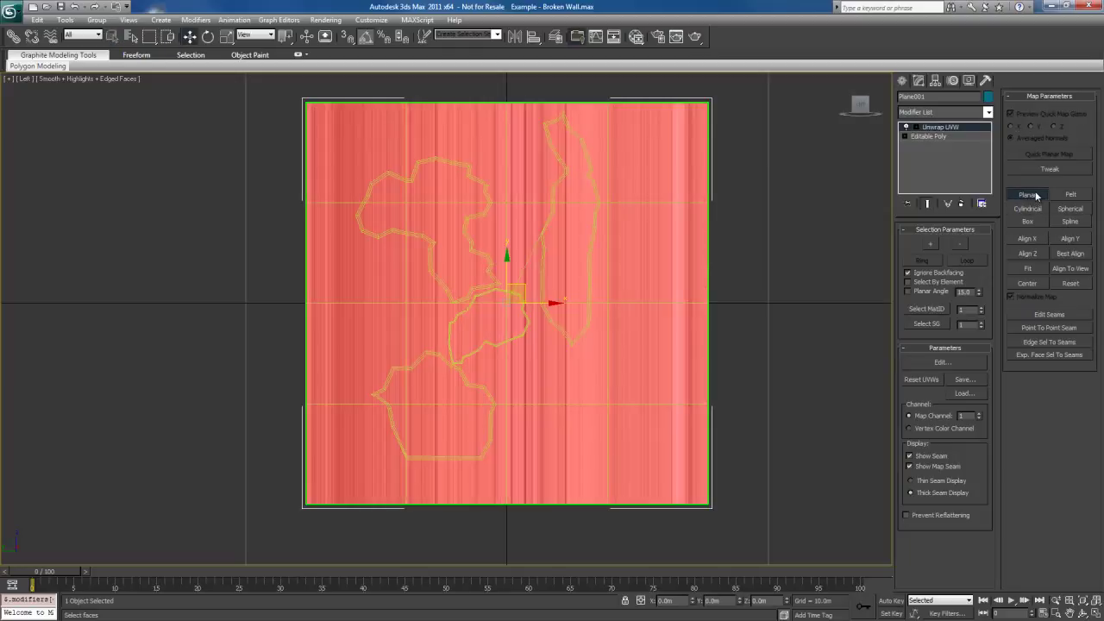
left_click(1071, 253)
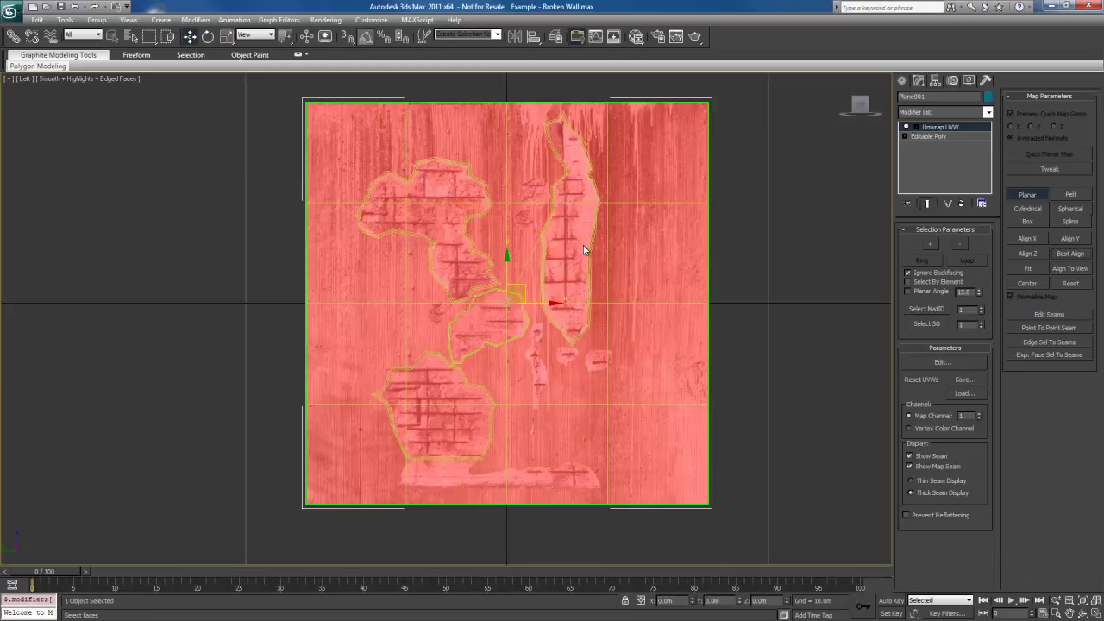
middle_click_drag(584, 250, 584, 304)
left_click(1026, 194)
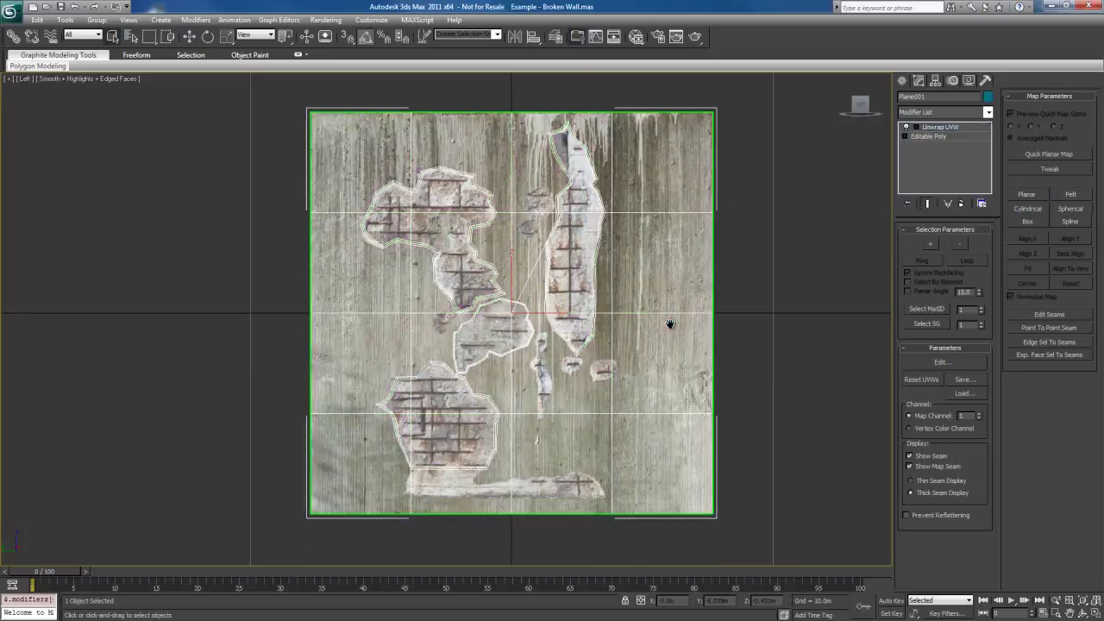
Collapse the wall plane's whole modifier stack into an Editable Poly.
right_click(947, 168)
left_click(984, 281)
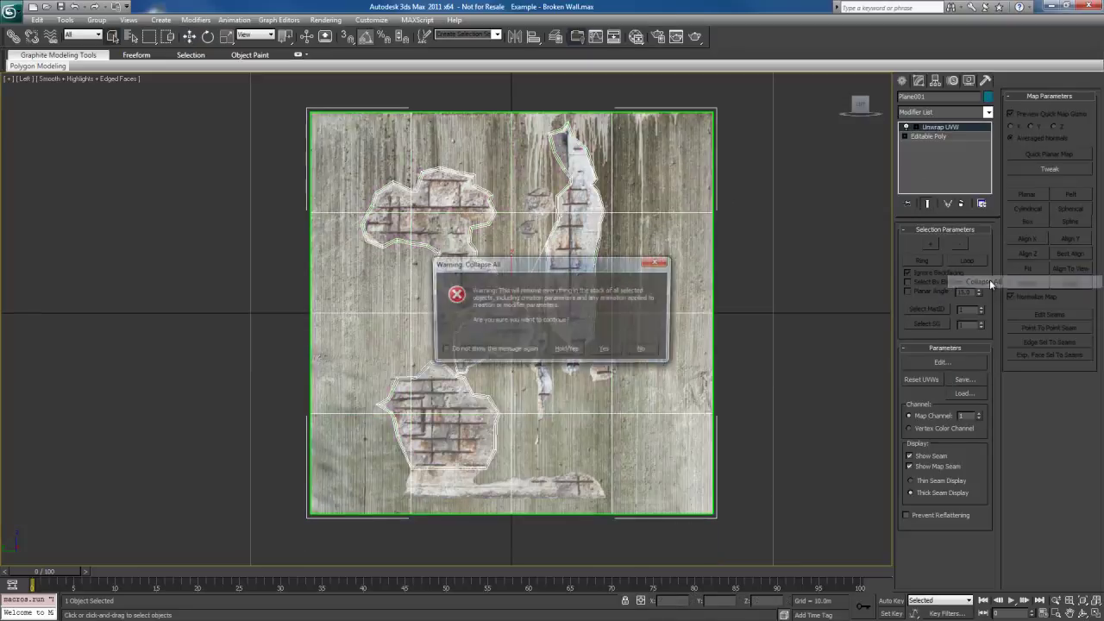
left_click(619, 353)
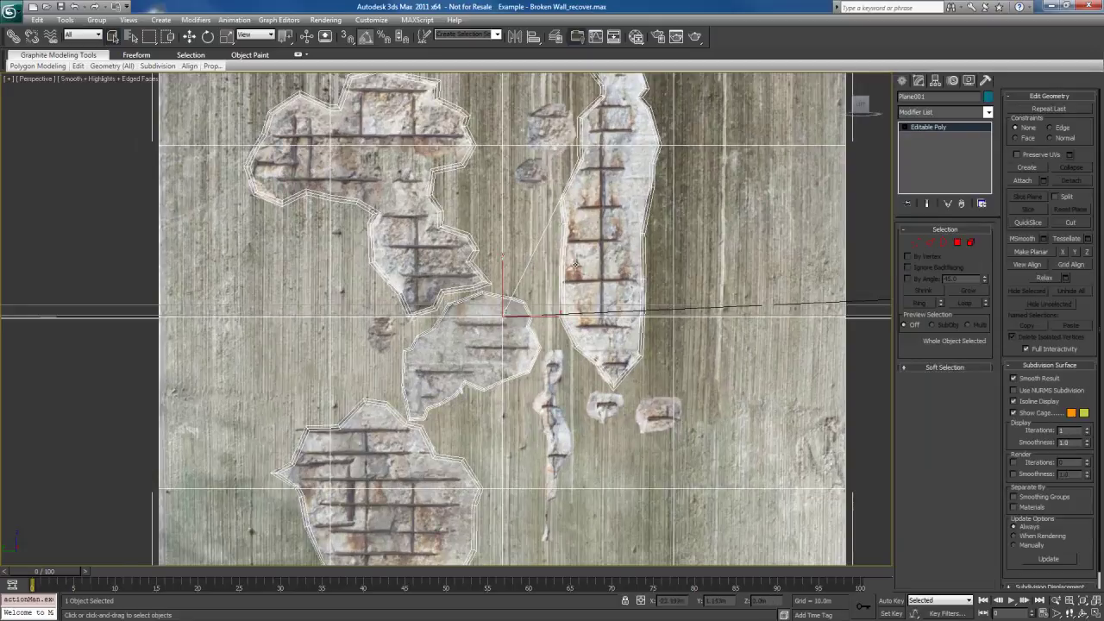
Switch to an angled perspective view and select the three polygons inside the tall patch.
key("p")
middle_click_drag(572, 253, 530, 293, "alt")
scroll(516, 298, "up", 3)
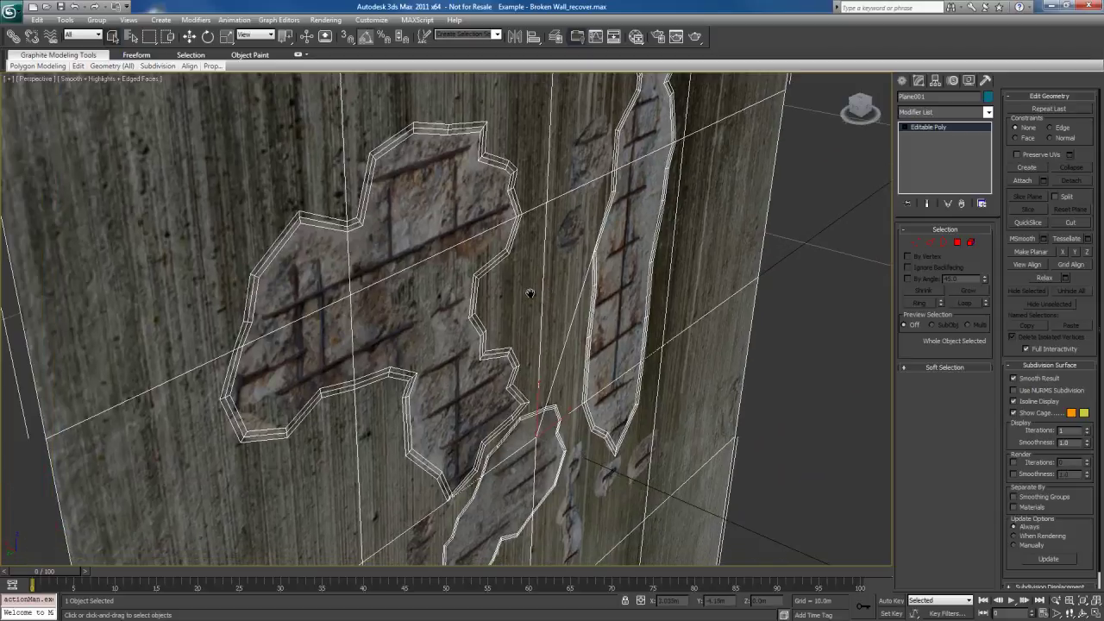
key("4")
middle_click_drag(662, 231, 496, 227)
left_click(484, 211)
left_click(479, 254, "ctrl")
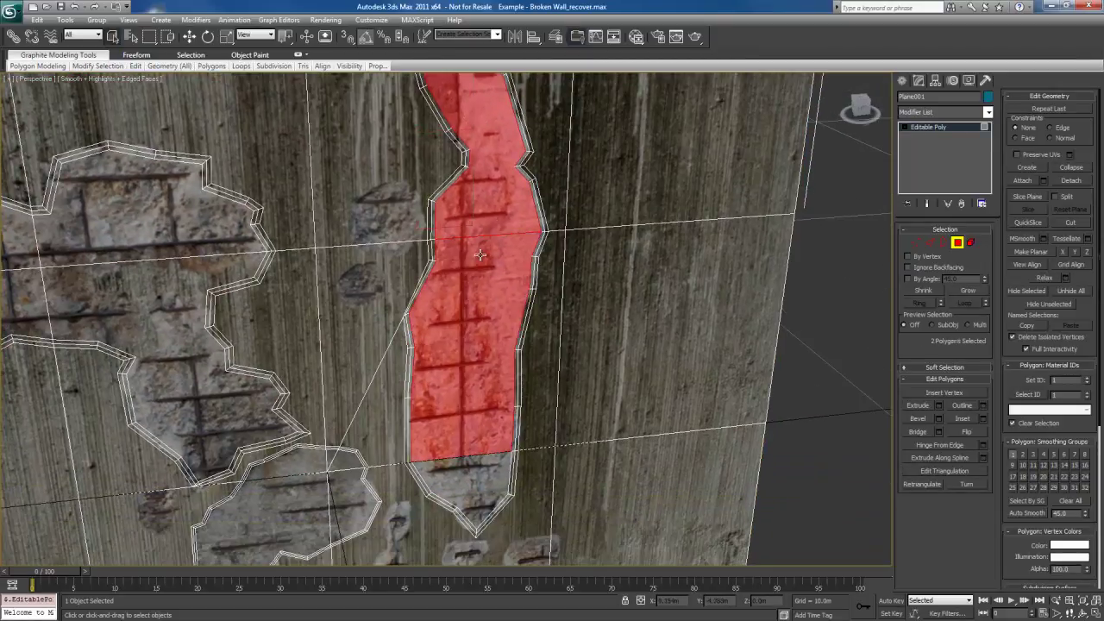
middle_click_drag(489, 342, 499, 217)
left_click(484, 361, "ctrl")
middle_click_drag(459, 157, 410, 302)
middle_click_drag(410, 302, 446, 419, "alt")
scroll(466, 338, "up", 5)
middle_click_drag(457, 351, 469, 340, "alt")
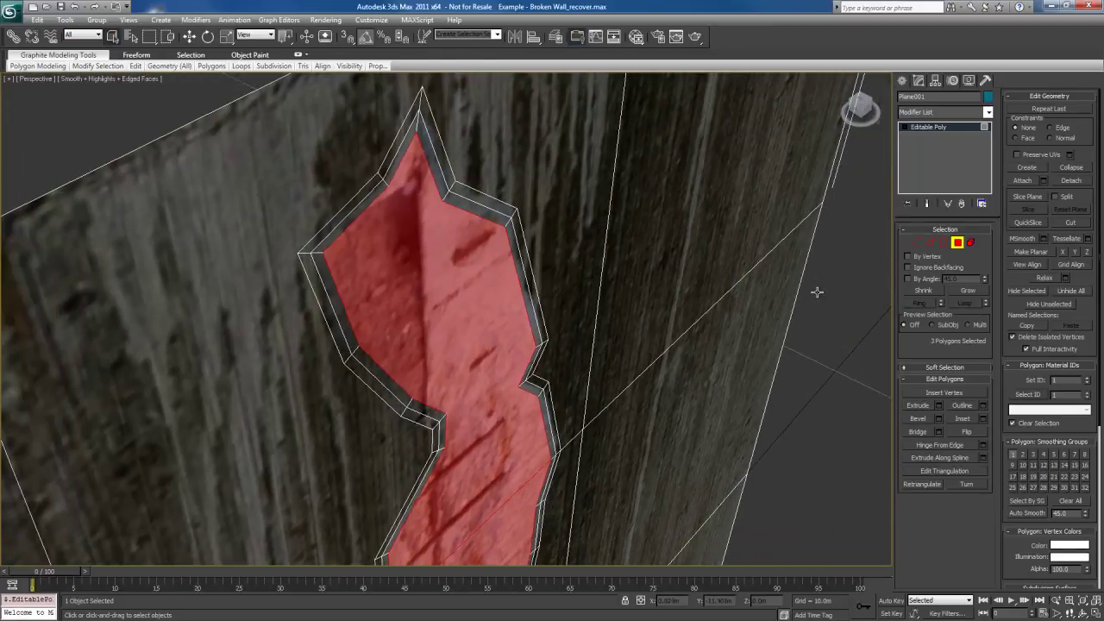
Grow the tall patch's selection by one ring and push it about 0.019 m into the wall along X.
left_click(969, 291)
middle_click_drag(630, 308, 602, 306)
key("w")
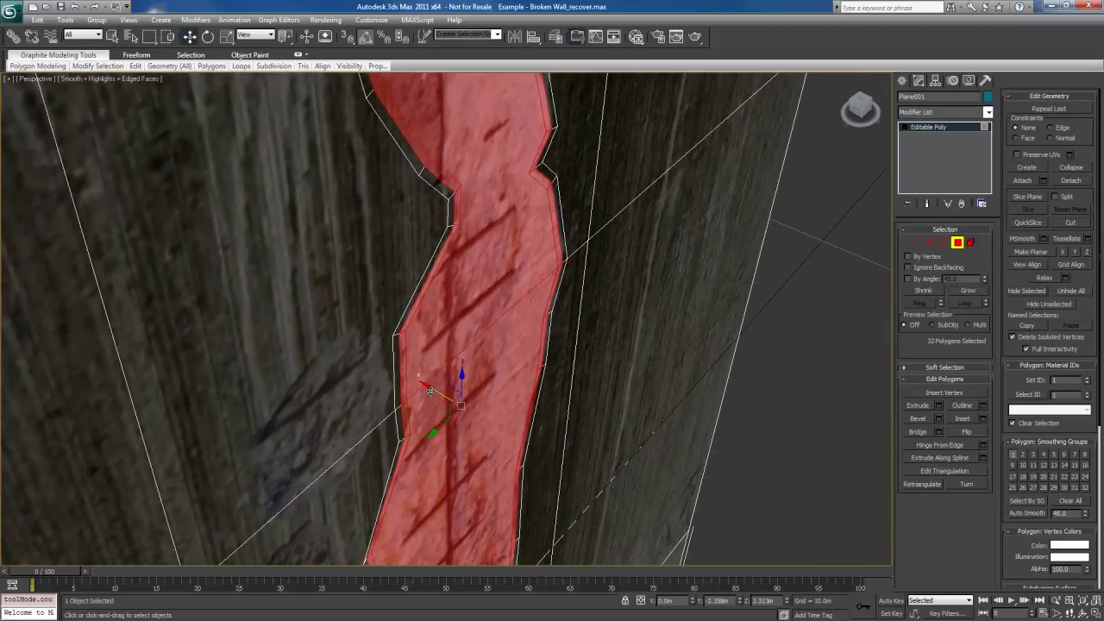
left_click_drag(431, 389, 426, 388)
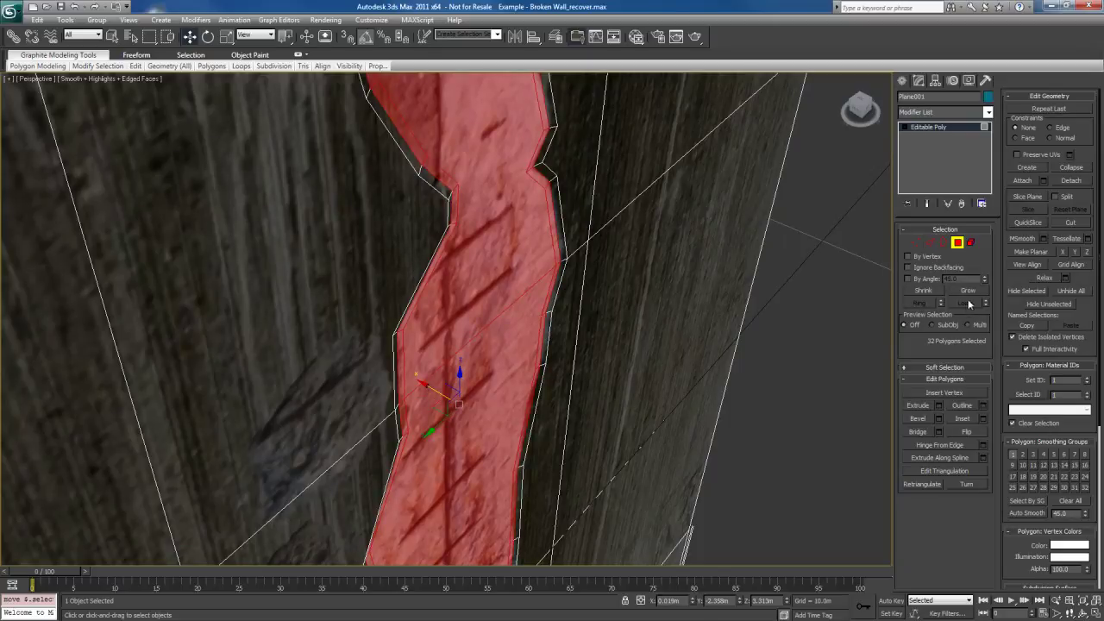
Shrink the selection to the tall patch's inner polygons, push them about 0.068 m further in along X, and clear the selection.
left_click(925, 293)
left_click_drag(429, 402, 421, 397)
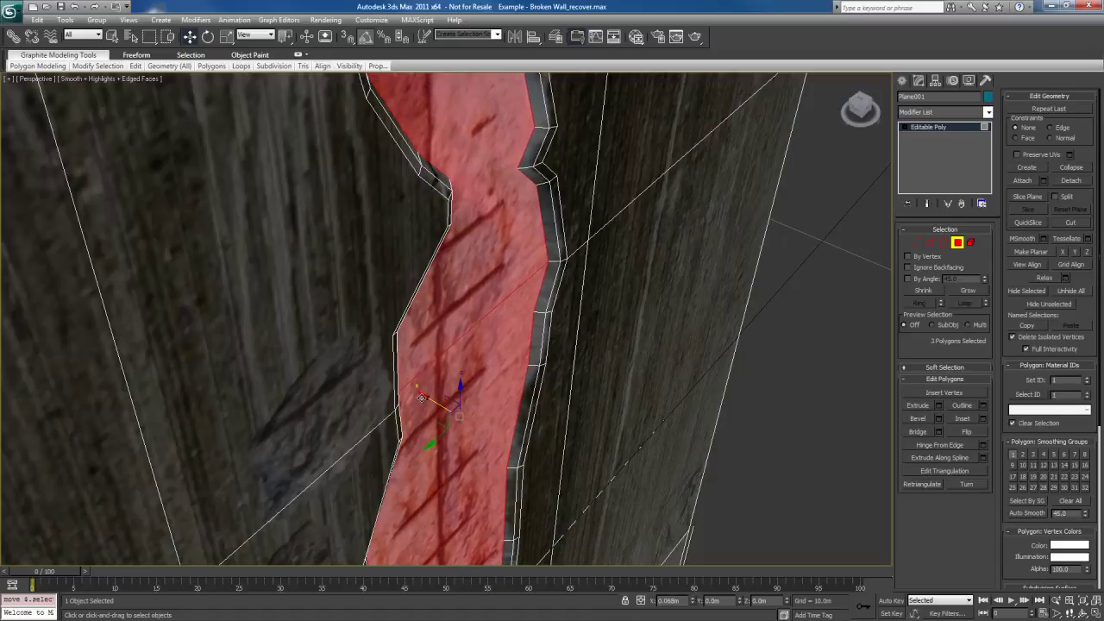
middle_click_drag(636, 400, 560, 370, "alt")
scroll(690, 448, "down", 5)
middle_click_drag(729, 500, 741, 322)
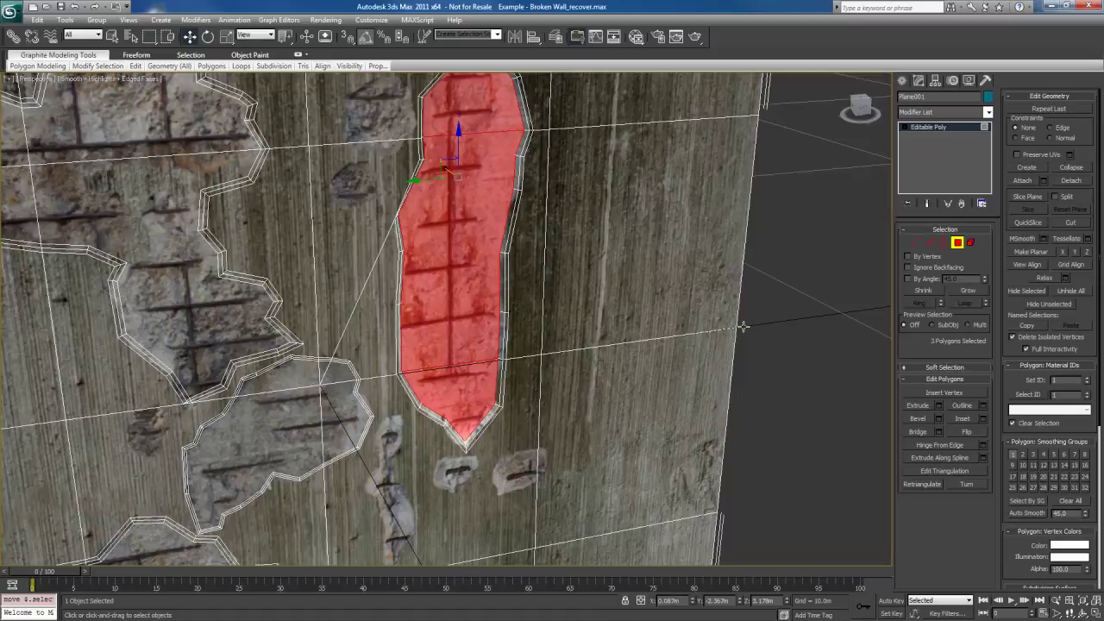
left_click(742, 324)
middle_click_drag(557, 282, 477, 334, "alt")
left_click_drag(351, 316, 458, 394)
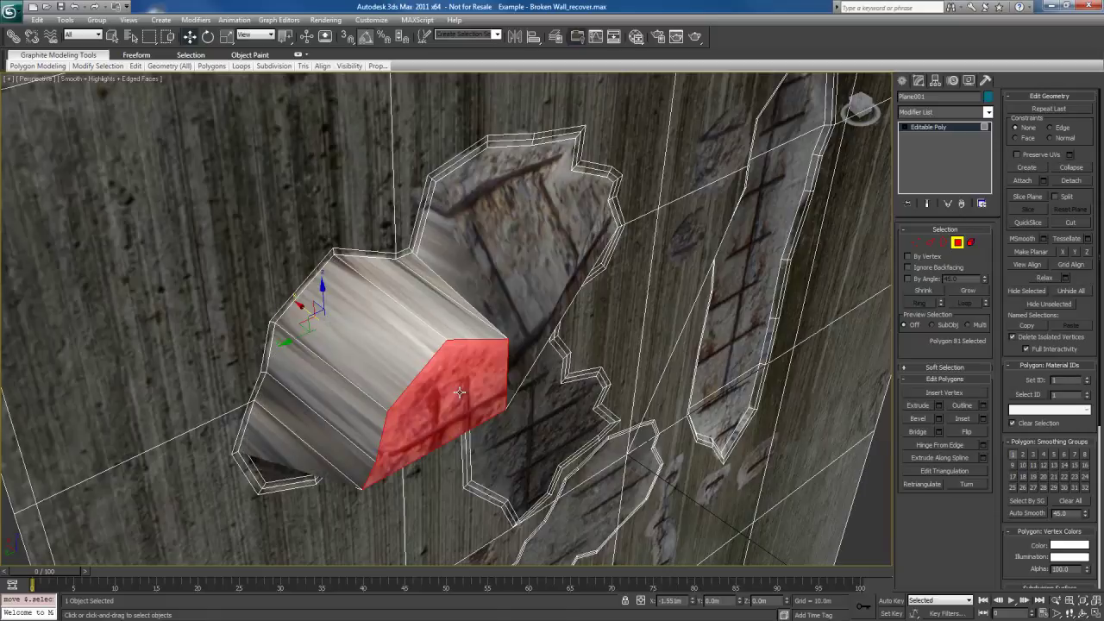
key("ctrl+z")
Switch to the plain selection tool and select all four polygons inside the upper-left patch.
key("q")
middle_click_drag(460, 394, 474, 347)
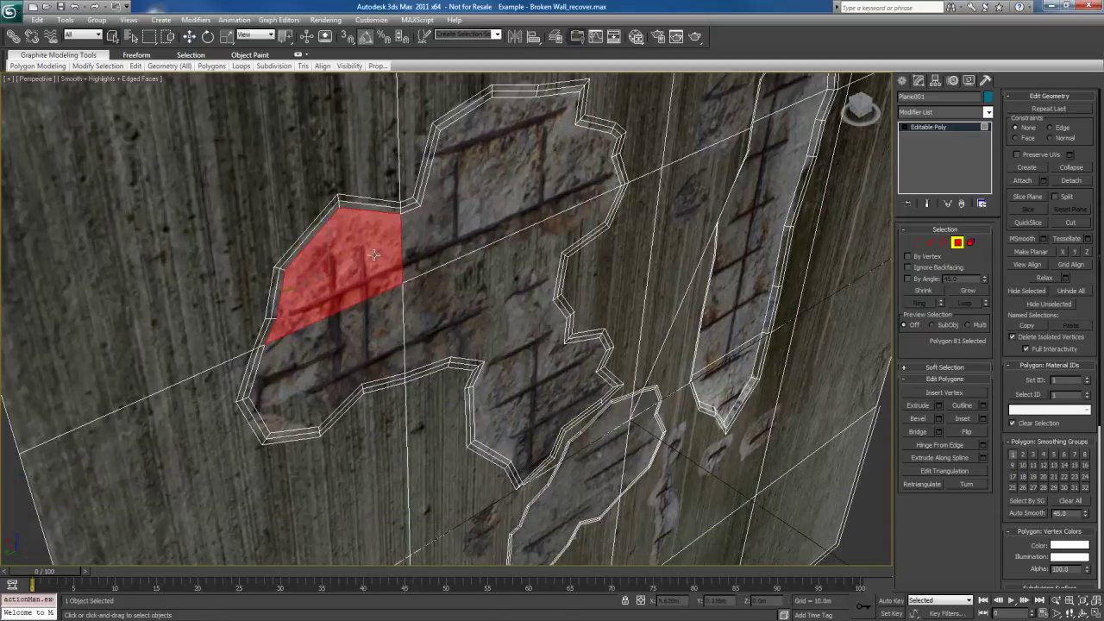
left_click_drag(374, 255, 502, 320)
middle_click_drag(530, 349, 543, 401)
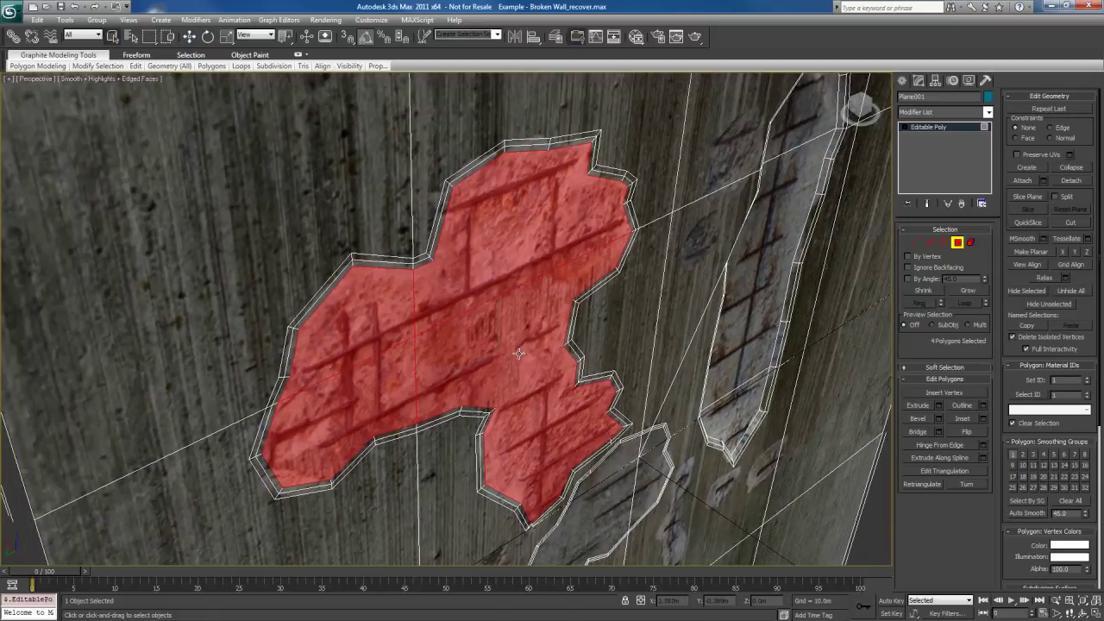
Push the upper-left patch's selection, grown by one ring, into the wall, and shrink it to push the inner polygons about 0.072 m along X.
left_click(965, 291)
key("w")
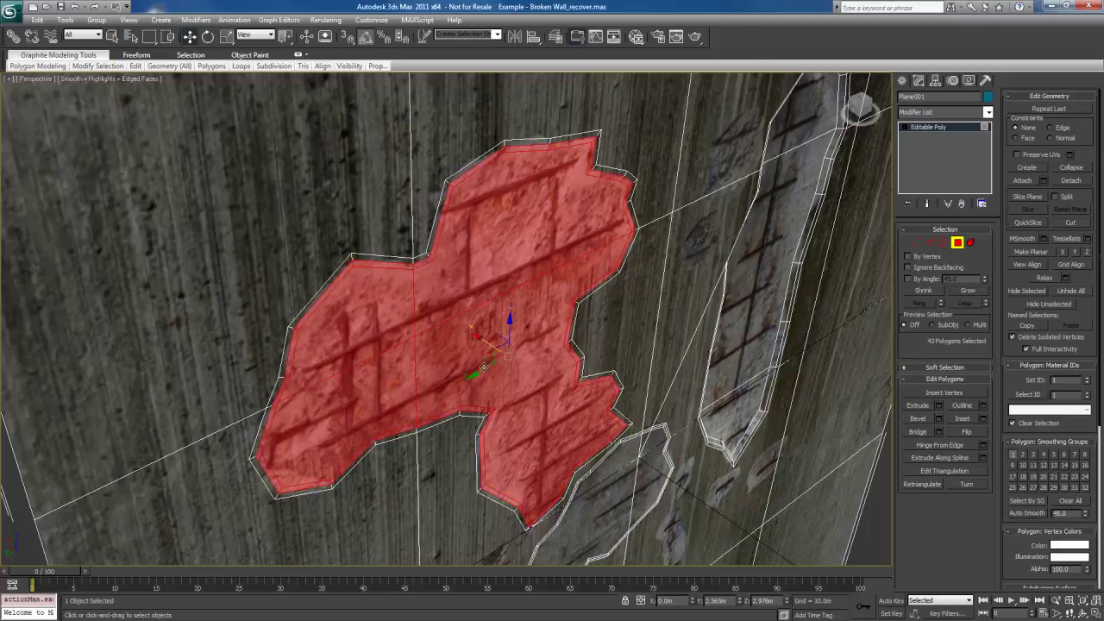
left_click_drag(484, 341, 465, 329)
left_click(926, 295)
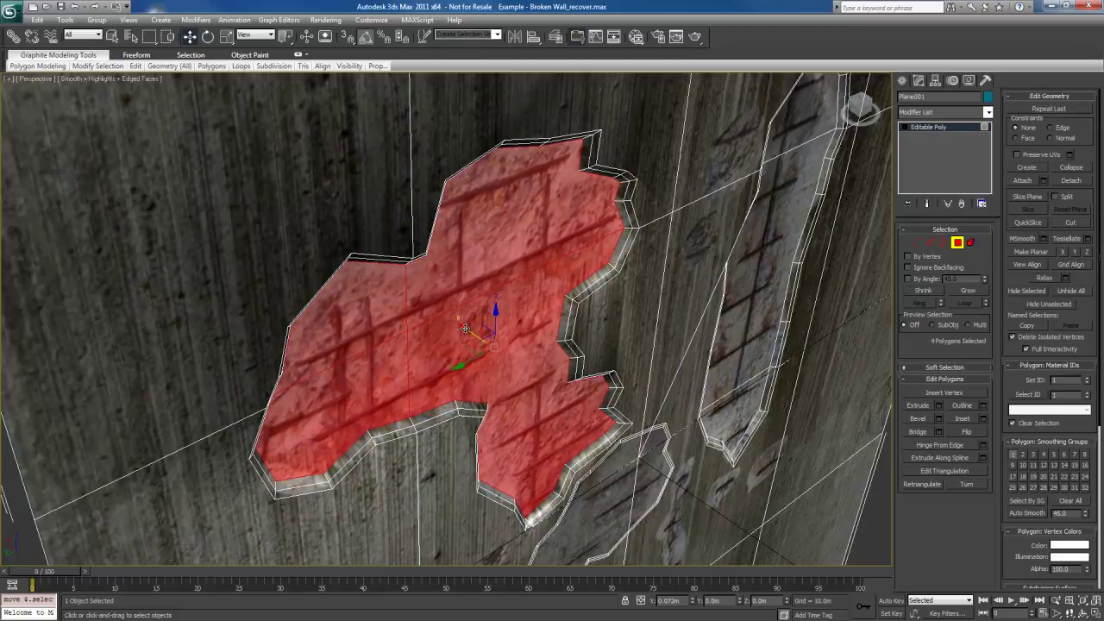
Switch to the plain selection tool and select all five polygons inside the middle patch below the upper-left one.
middle_click_drag(560, 293, 495, 228, "alt")
scroll(552, 293, "down", 3)
key("q")
middle_click_drag(705, 349, 545, 280)
scroll(545, 280, "up", 5)
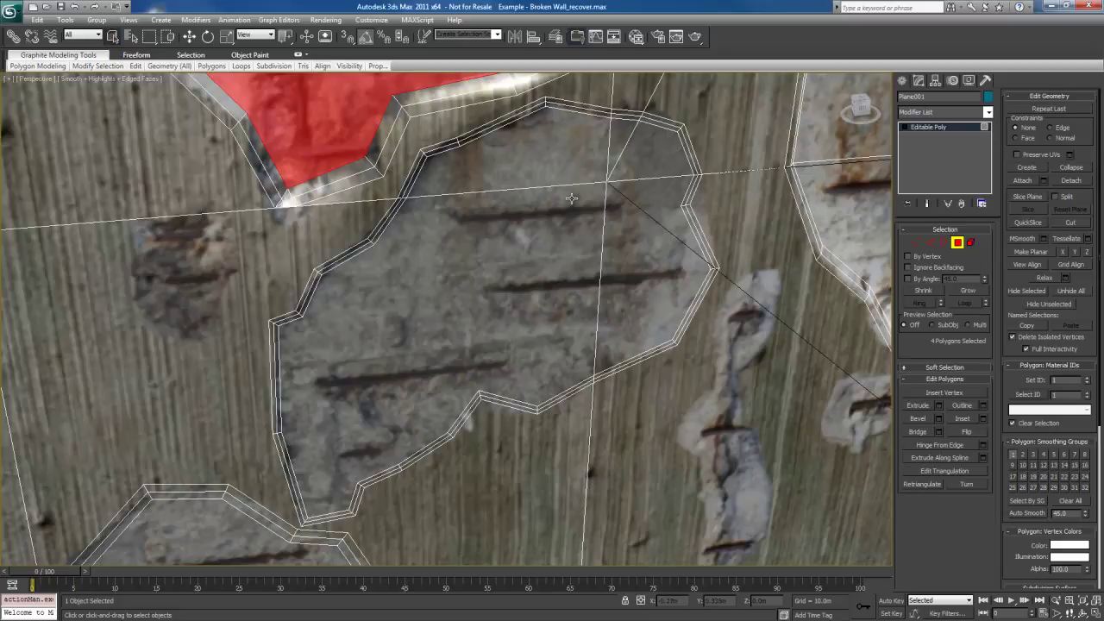
left_click(564, 154, "ctrl")
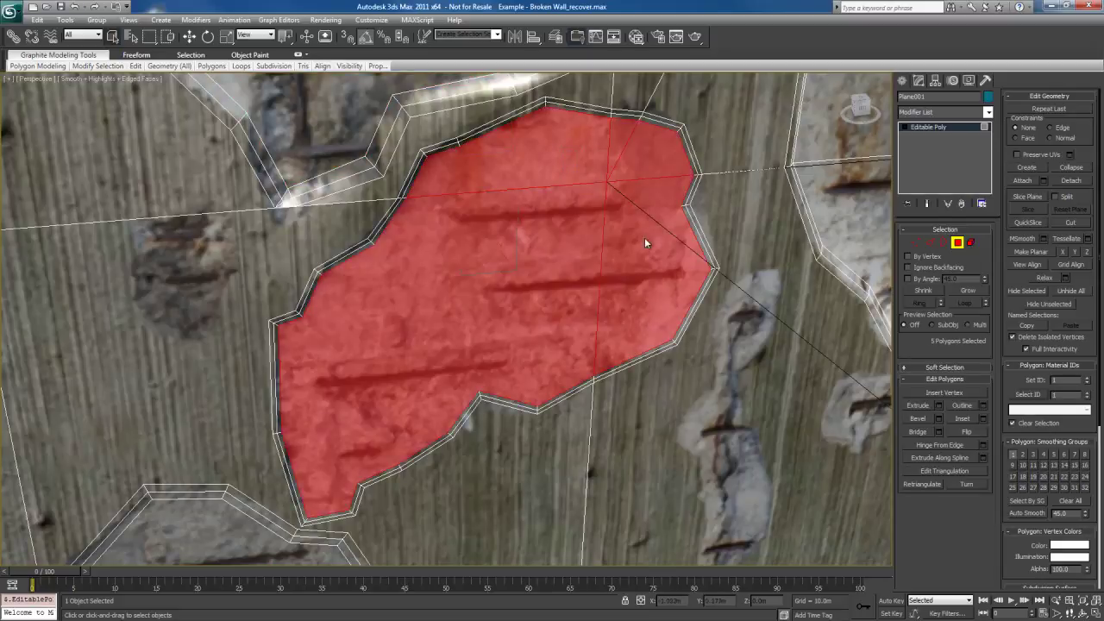
Grow the middle patch's selection by one ring, push it into the wall along X, and shrink it to push the inner polygons further in.
left_click(968, 290)
key("w")
middle_click_drag(521, 262, 651, 260, "alt")
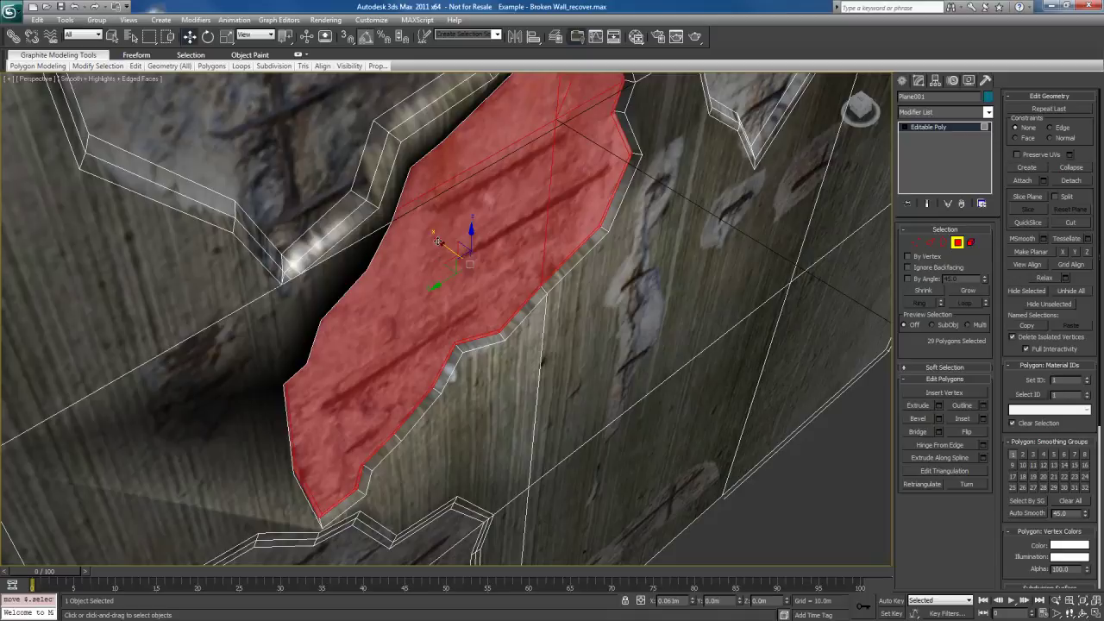
left_click(924, 291)
left_click_drag(462, 217, 453, 211)
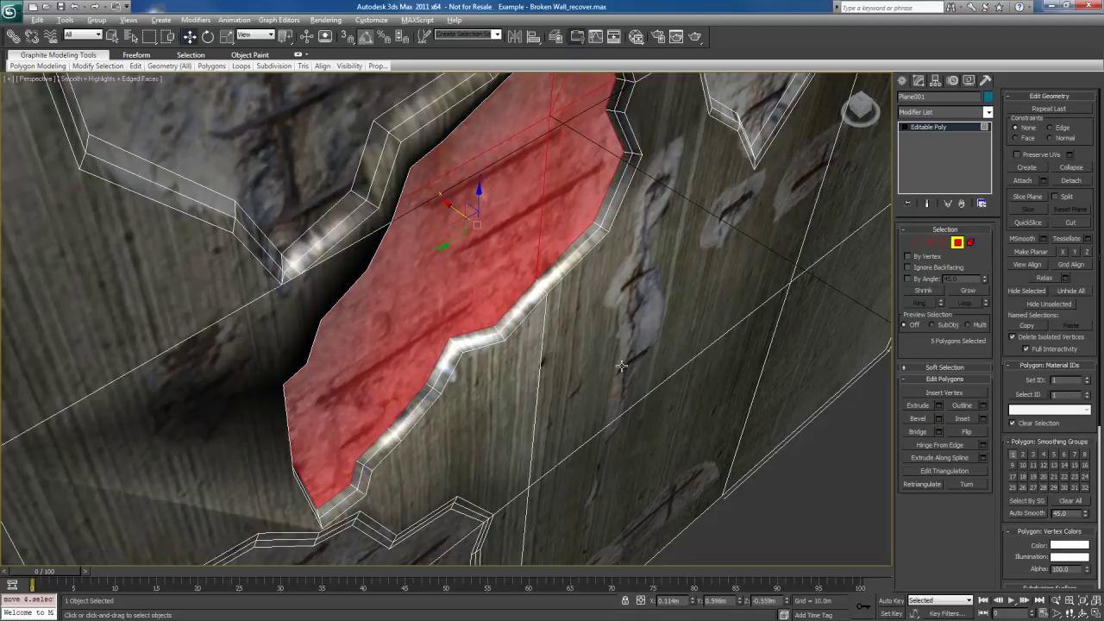
Select the four polygons inside the lower-left patch and push the patch into the wall.
middle_click_drag(621, 369, 644, 341, "alt")
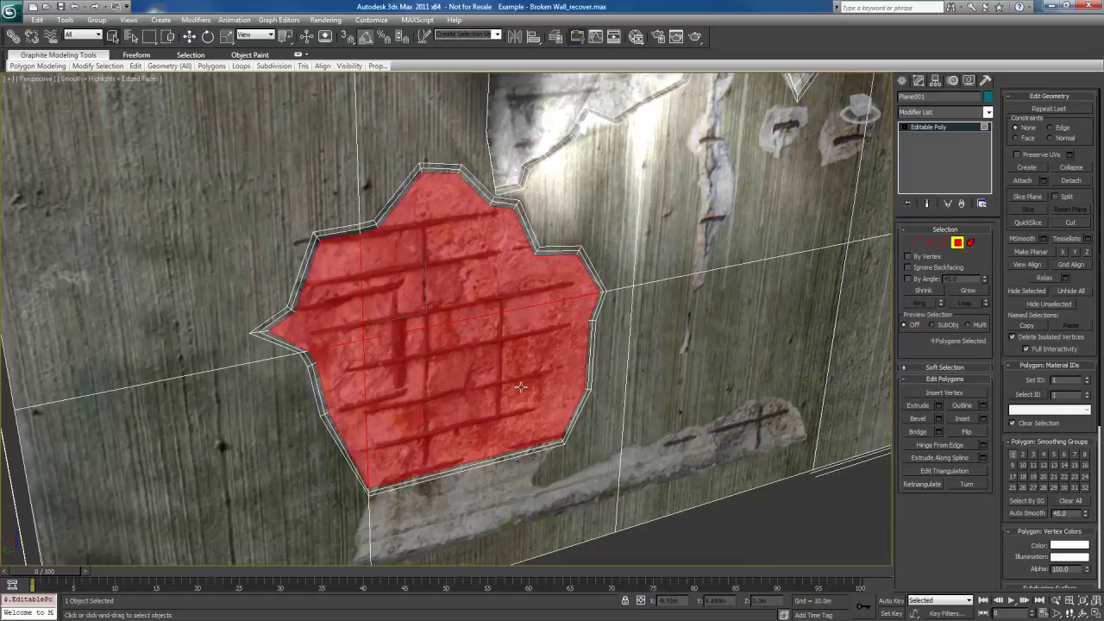
middle_click_drag(521, 387, 745, 362, "alt")
scroll(579, 380, "up", 4)
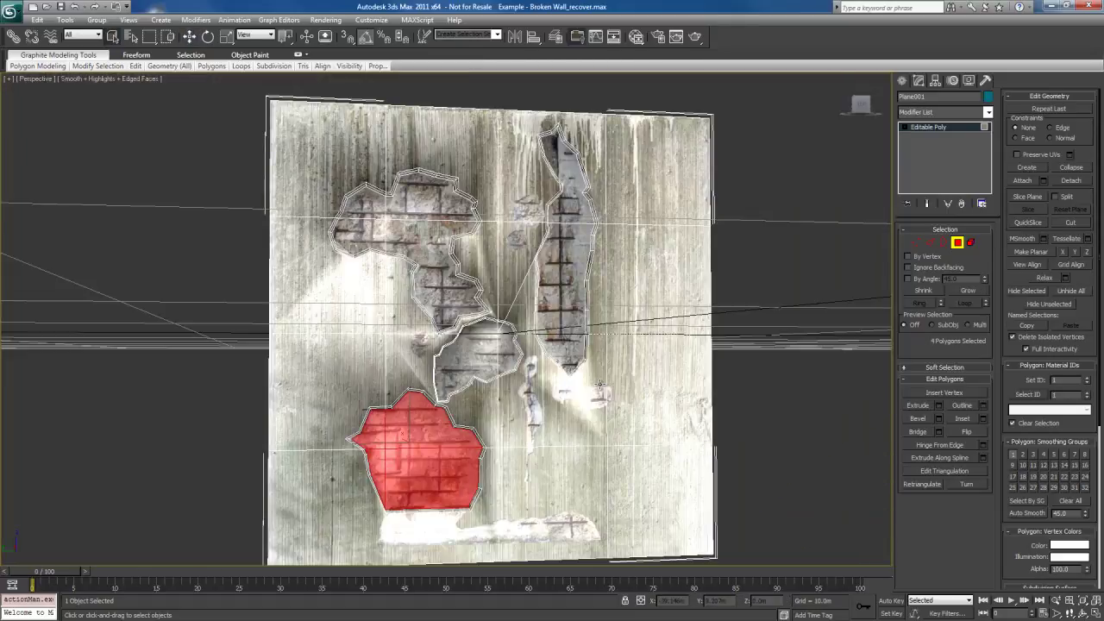
Select all polygons of the wall and auto-smooth them with a threshold of 45.
middle_click_drag(572, 354, 552, 382, "alt")
key("ctrl+a")
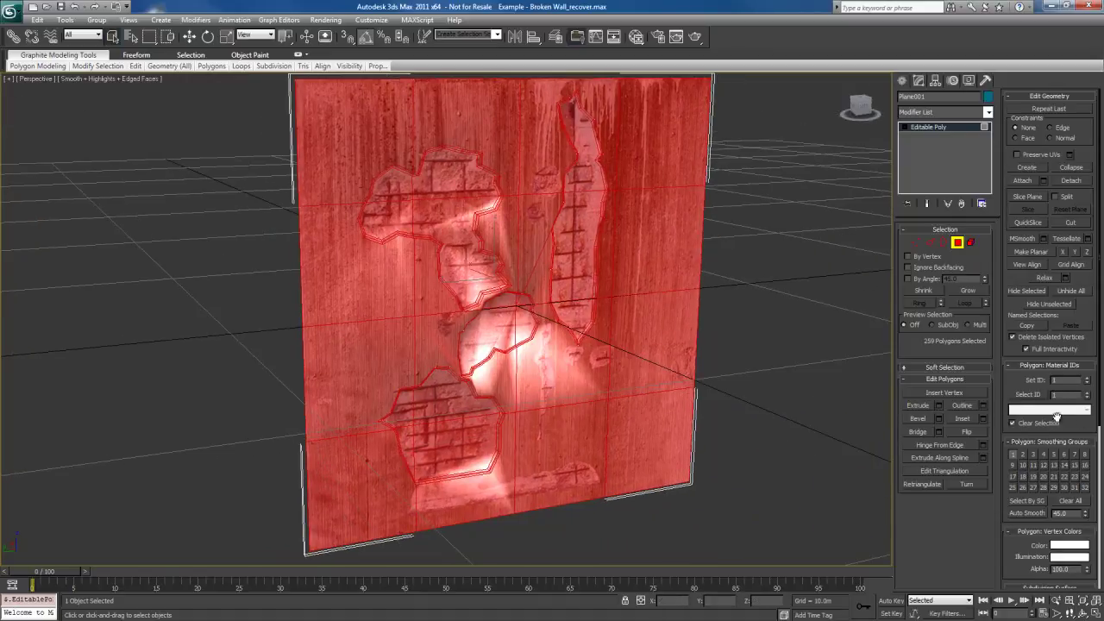
scroll(1082, 429, "down", 5)
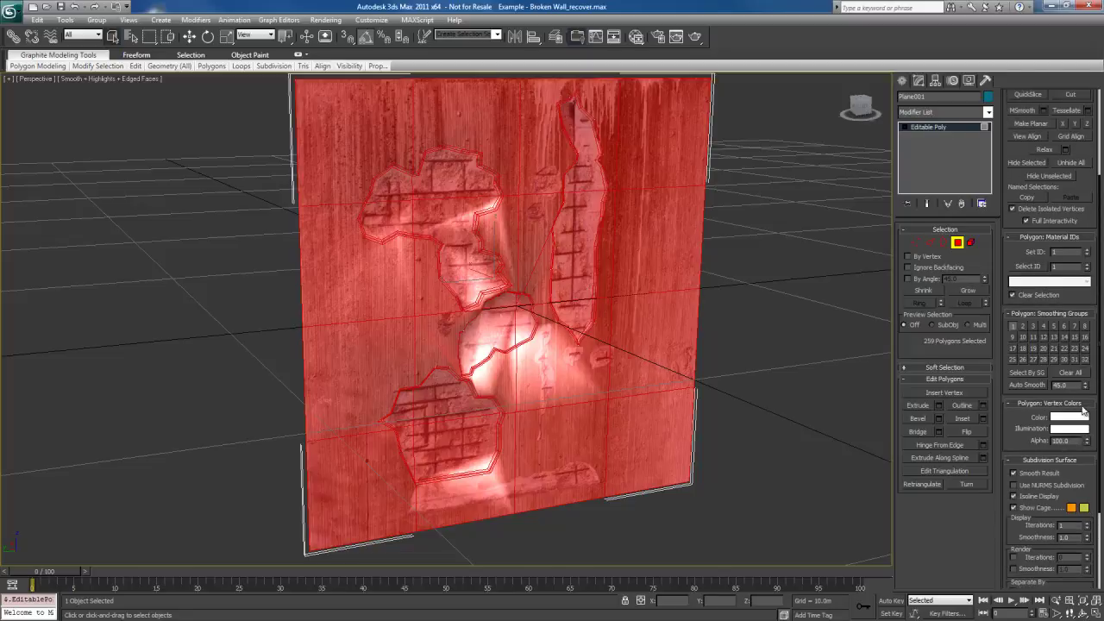
left_click(1033, 386)
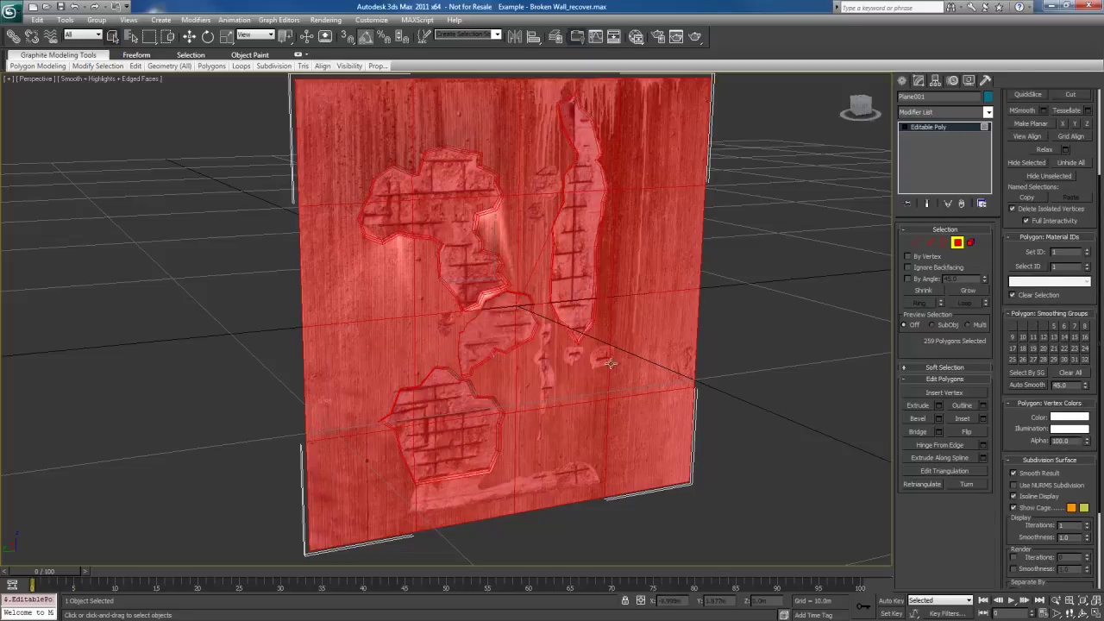
Set the auto-smooth threshold to 30 and reapply the smoothing to all the wall's polygons.
middle_click_drag(610, 363, 668, 413, "alt")
scroll(667, 413, "up", 5)
middle_click_drag(603, 388, 587, 345, "alt")
scroll(587, 346, "down", 5)
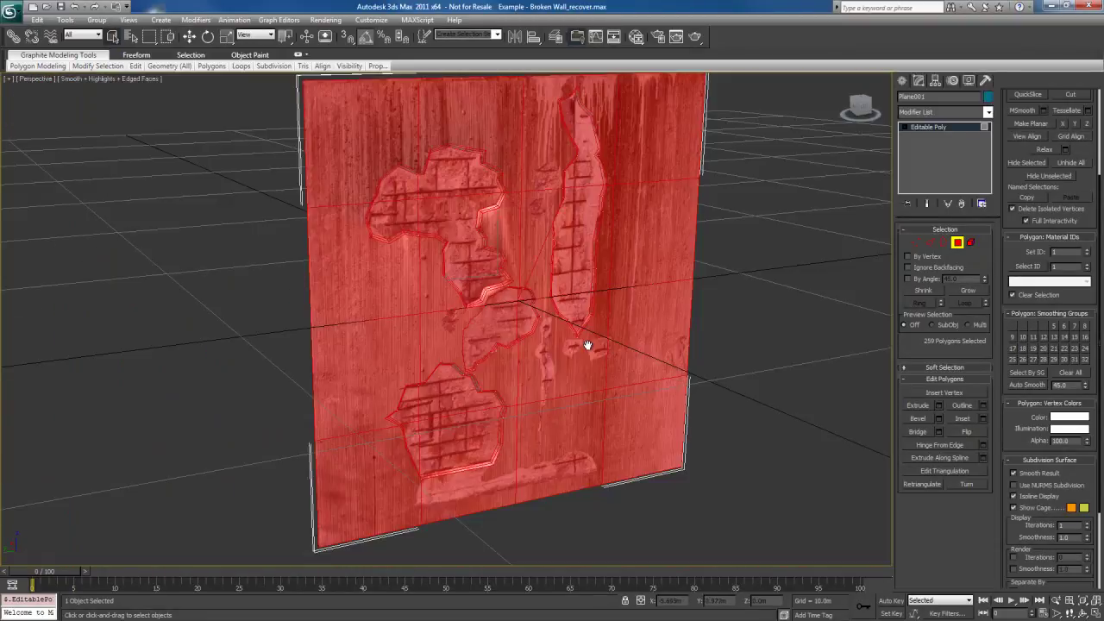
left_click(1077, 387)
type("30")
key("Return")
left_click(1039, 386)
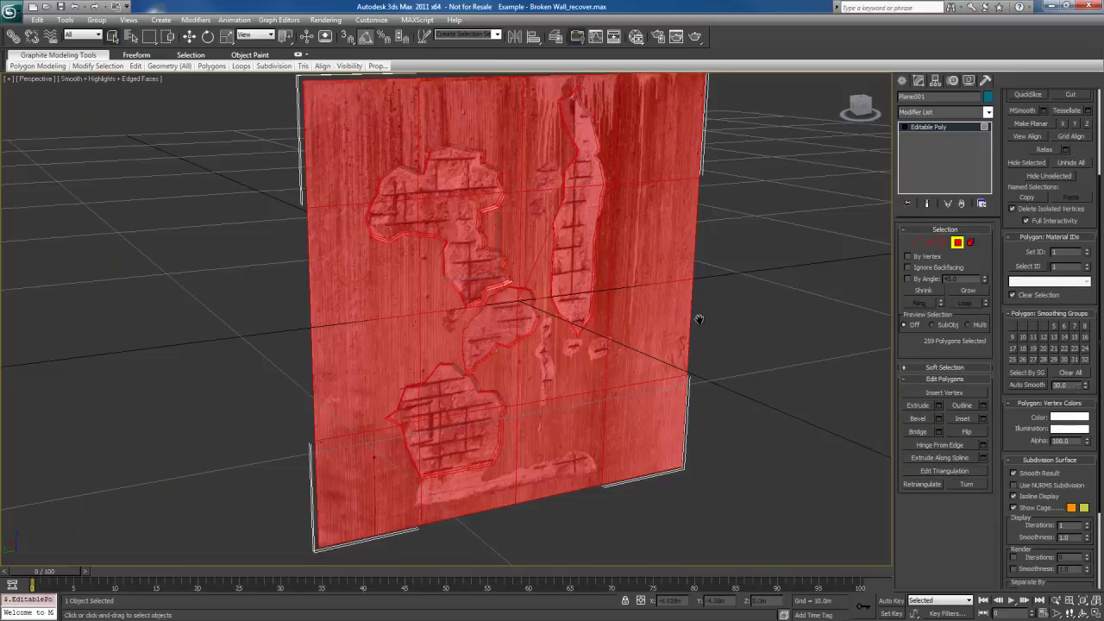
Deselect the wall, turn off the edged-faces display, and inspect the recessed patches from several angles.
middle_click_drag(698, 319, 764, 343, "alt")
left_click(764, 342)
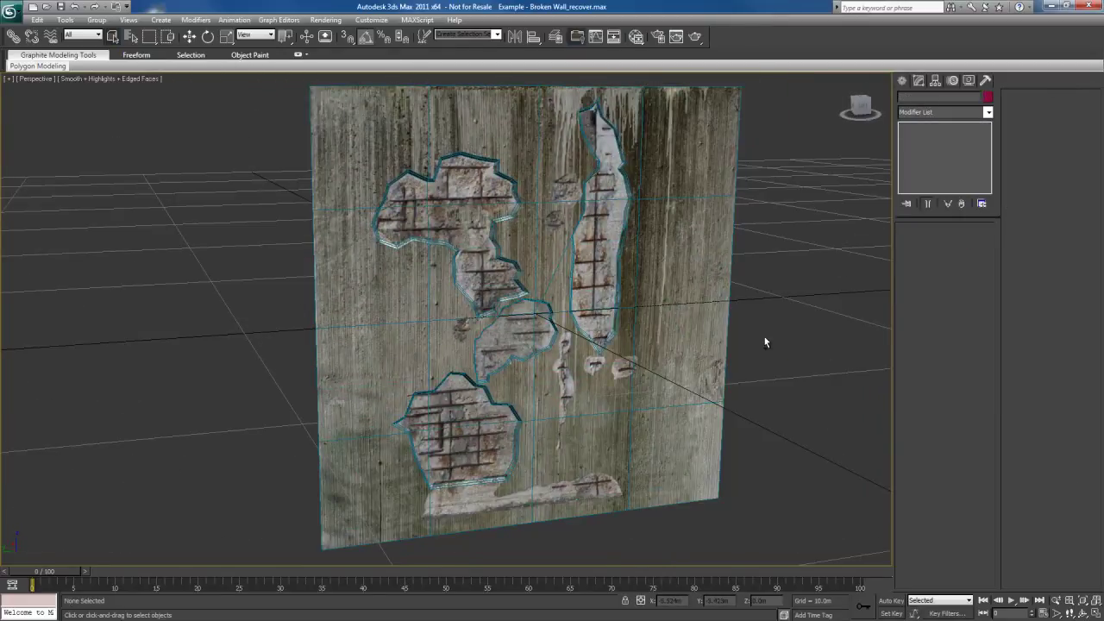
key("F4")
middle_click_drag(764, 342, 586, 341, "alt")
scroll(652, 315, "up", 4)
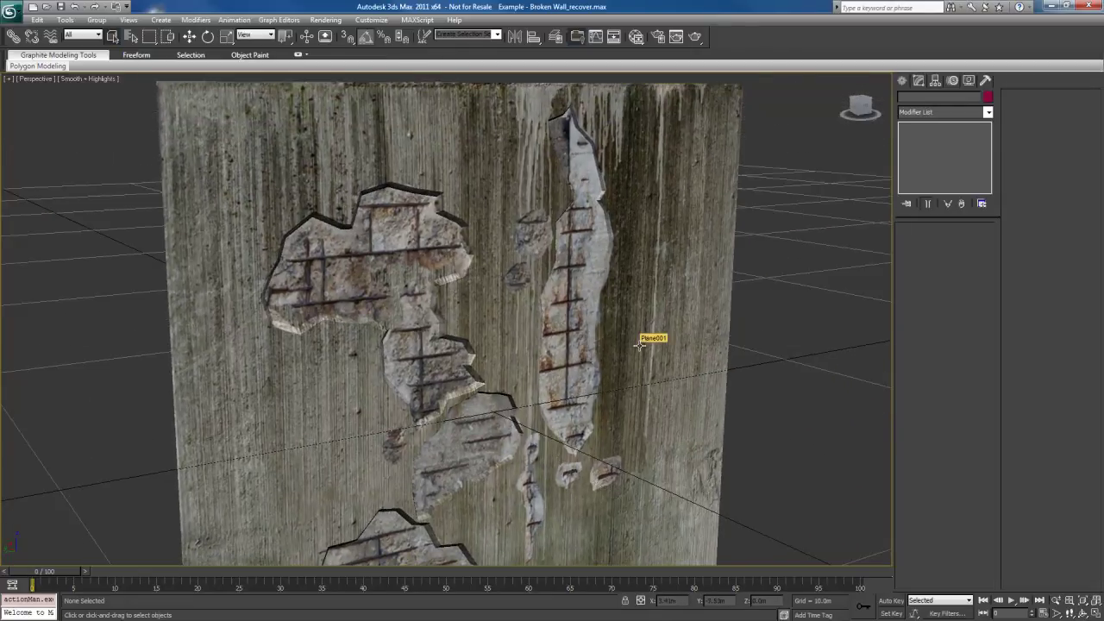
middle_click_drag(639, 346, 616, 331, "alt")
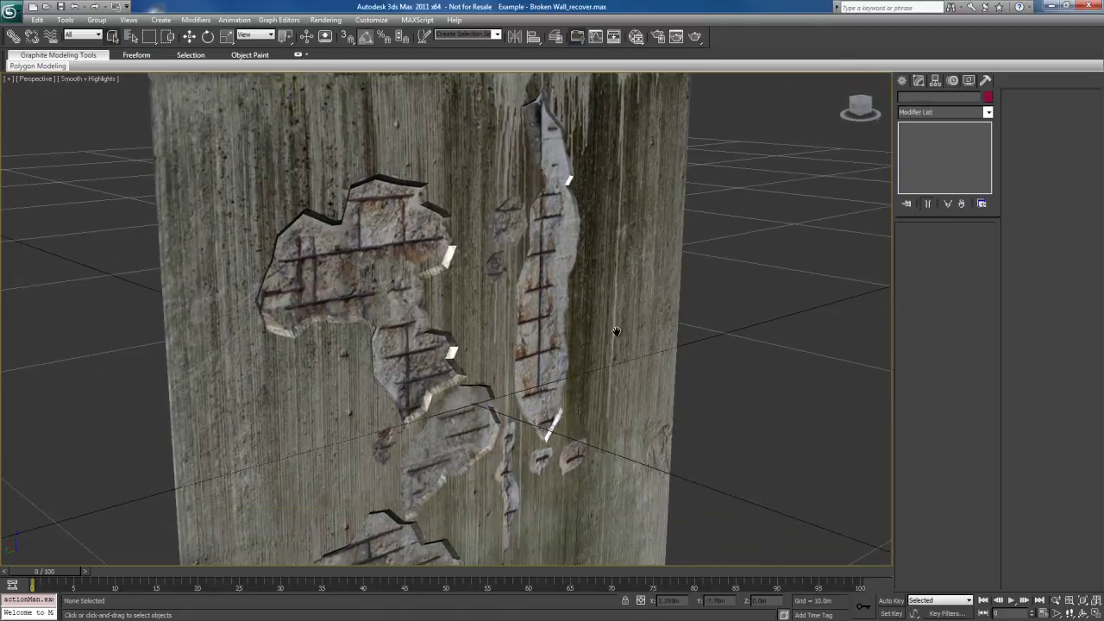